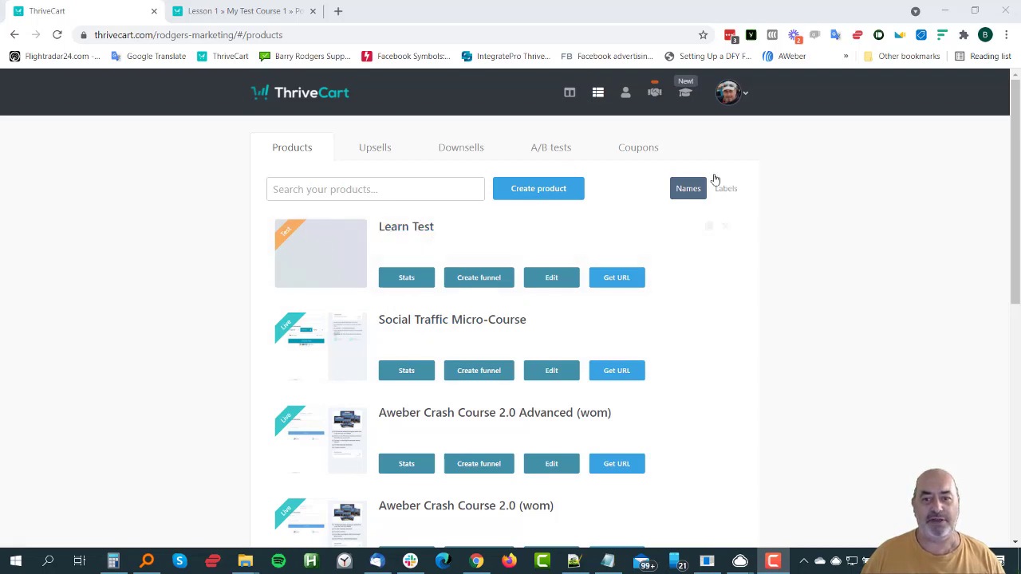
# Go to the Learn area, view the bundles section, and open My Test Course 1 for editing.
pyautogui.click(683, 96)
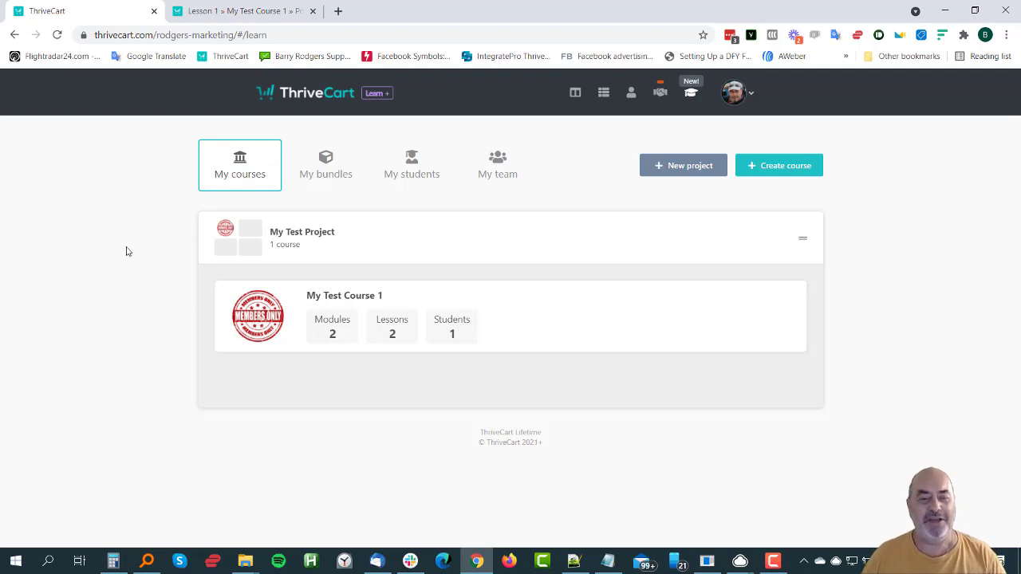
pyautogui.moveTo(307, 250)
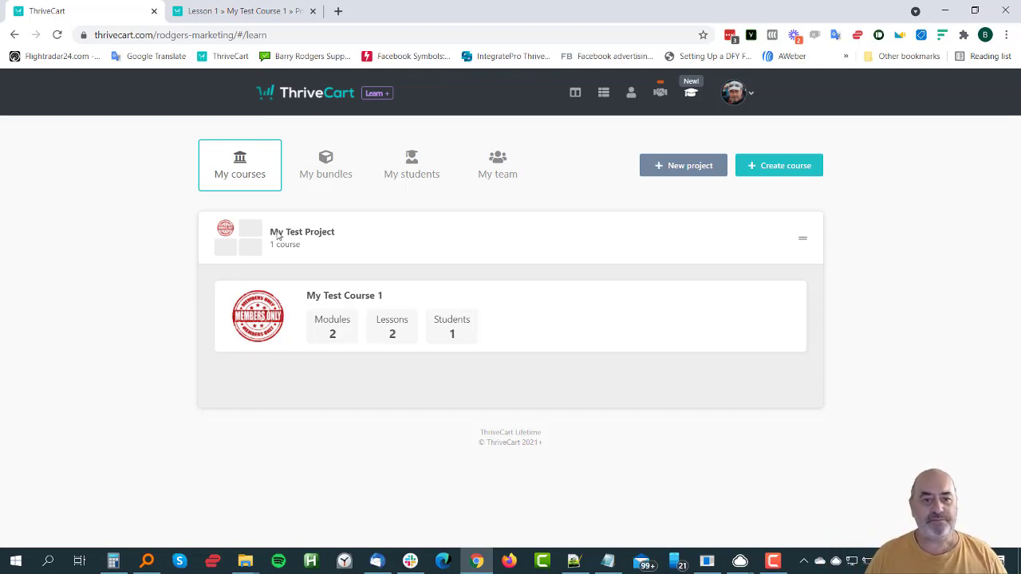
pyautogui.click(327, 169)
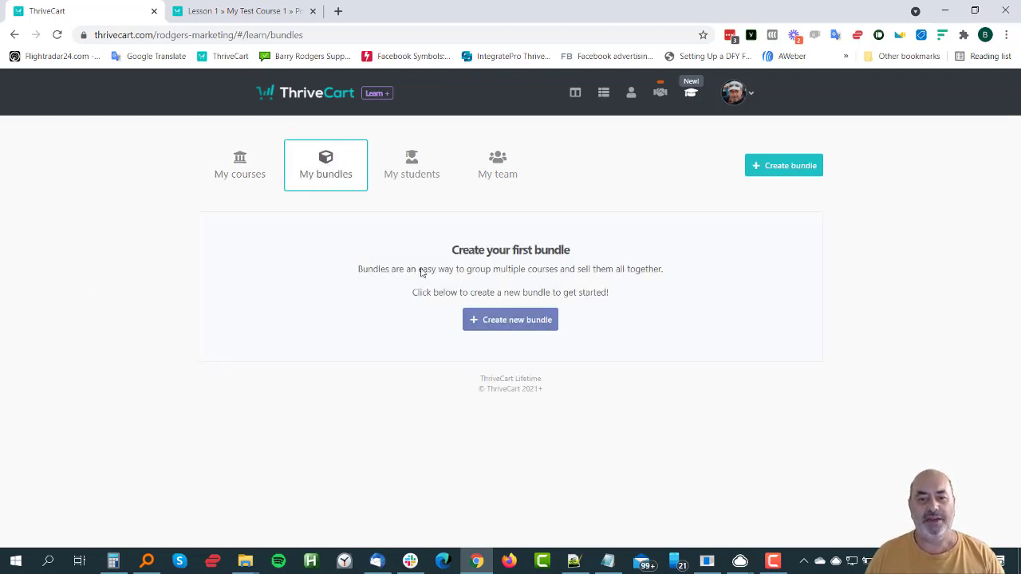
pyautogui.click(241, 167)
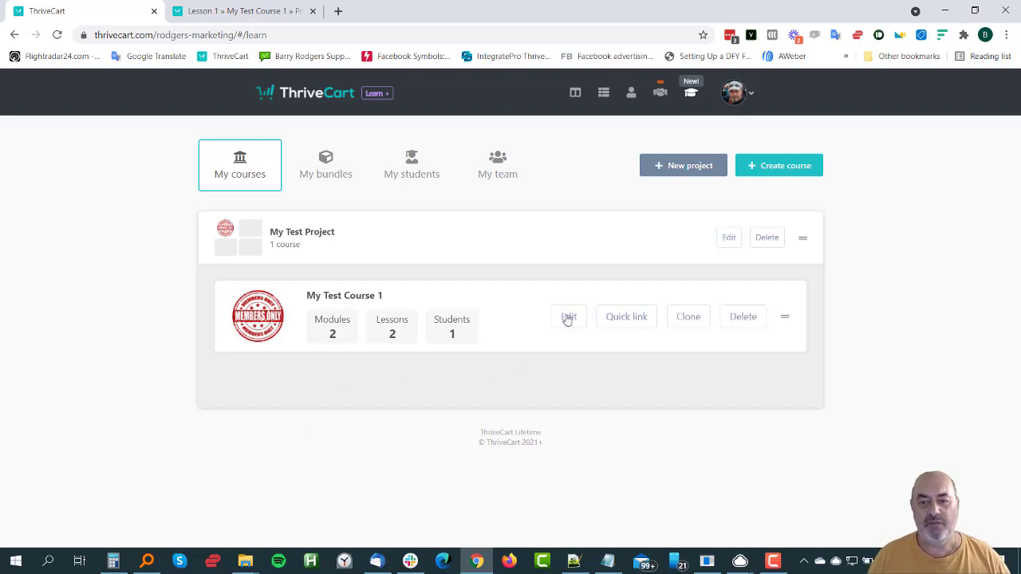
pyautogui.click(567, 317)
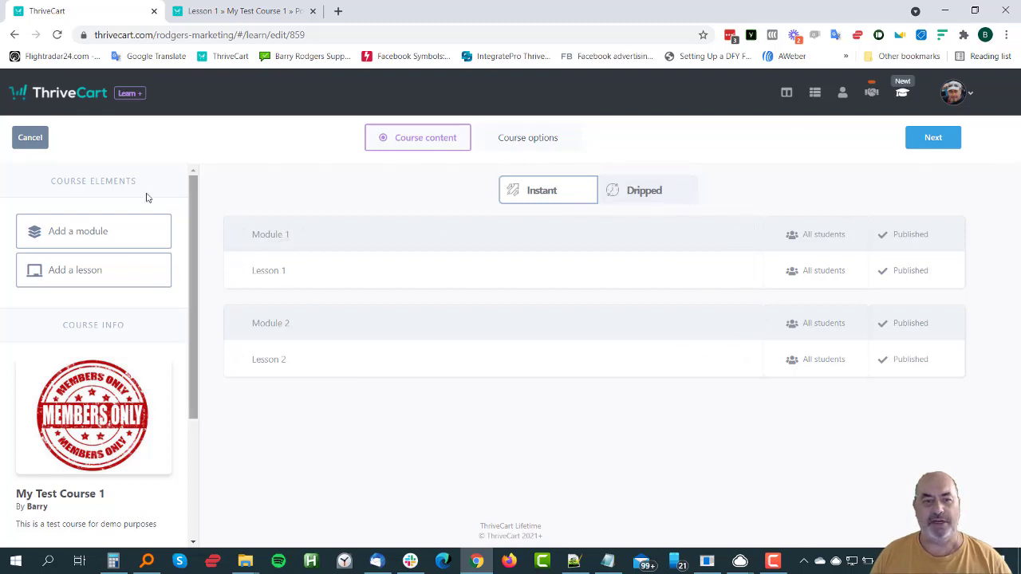
# Add a new module named "Module 3" after Module 2, available to all students.
pyautogui.moveTo(64, 227); pyautogui.dragTo(382, 414)
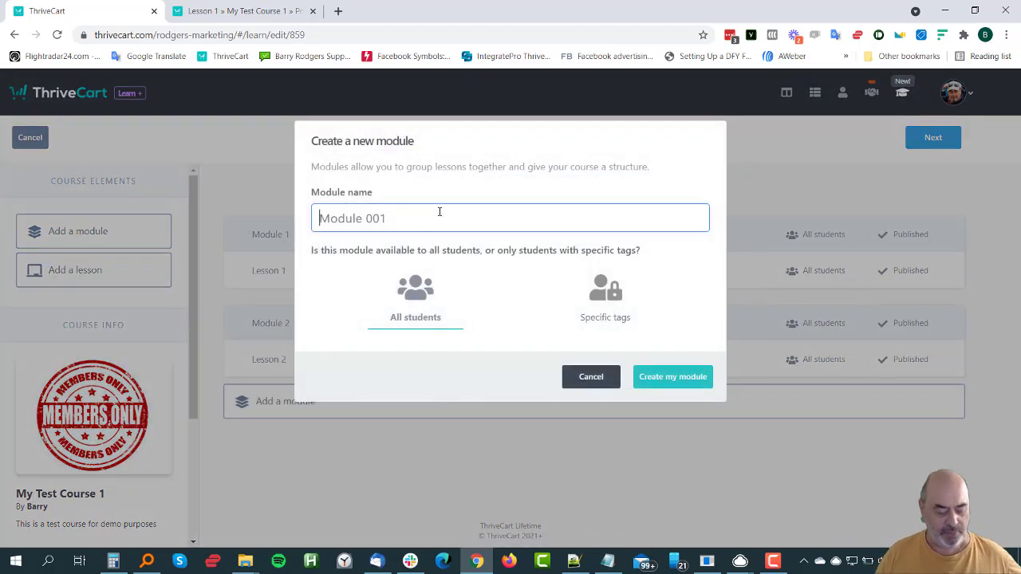
pyautogui.write('Modu')
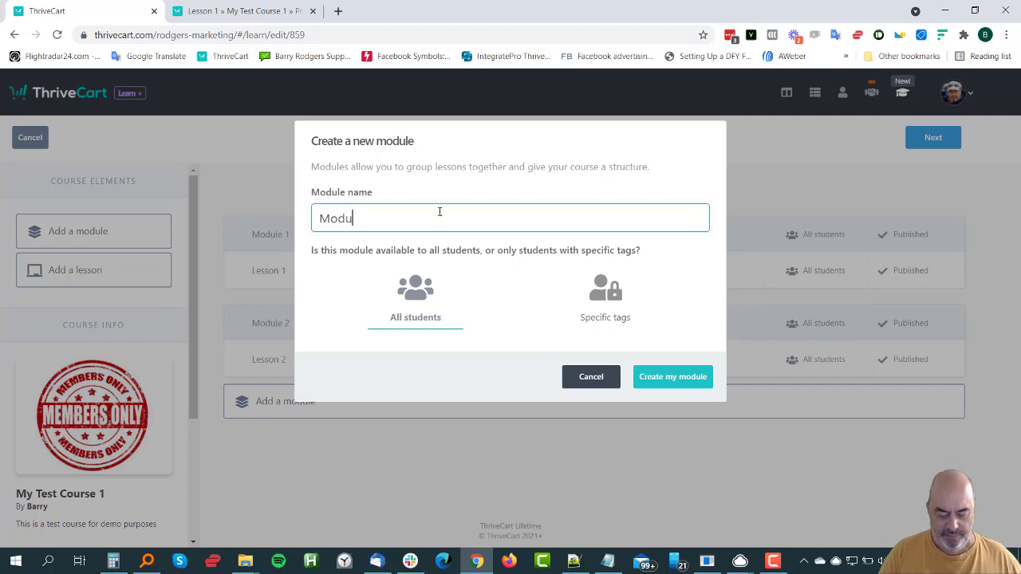
pyautogui.write('le 3')
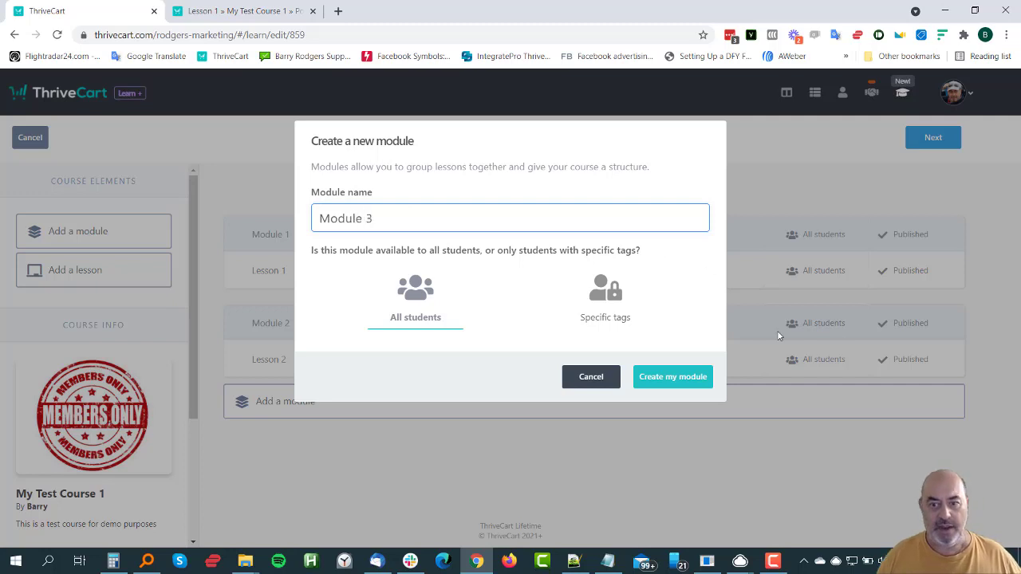
pyautogui.click(676, 378)
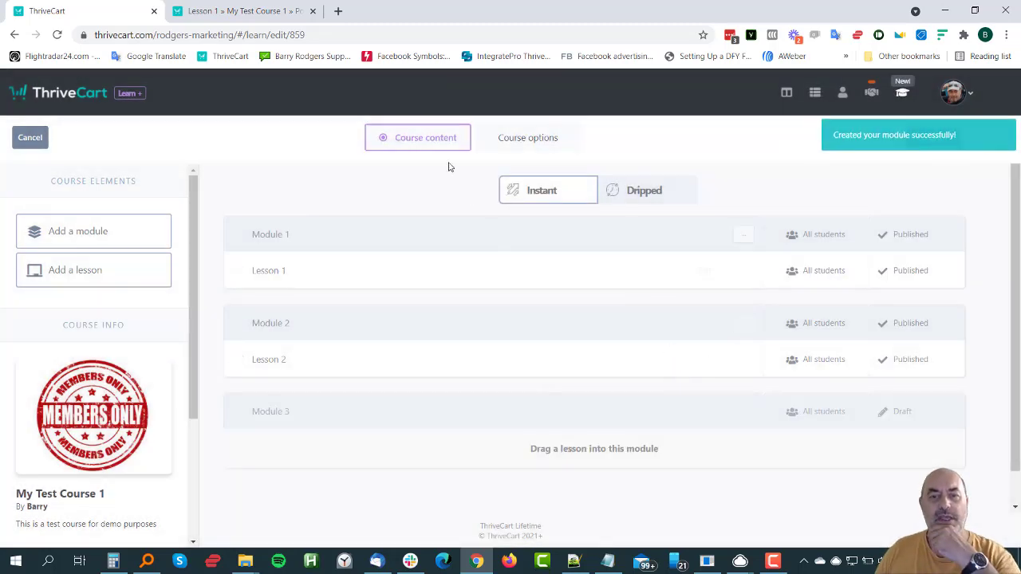
# Examine the student access choices for Module 3, all students or specific tags, without saving a change.
pyautogui.click(833, 420)
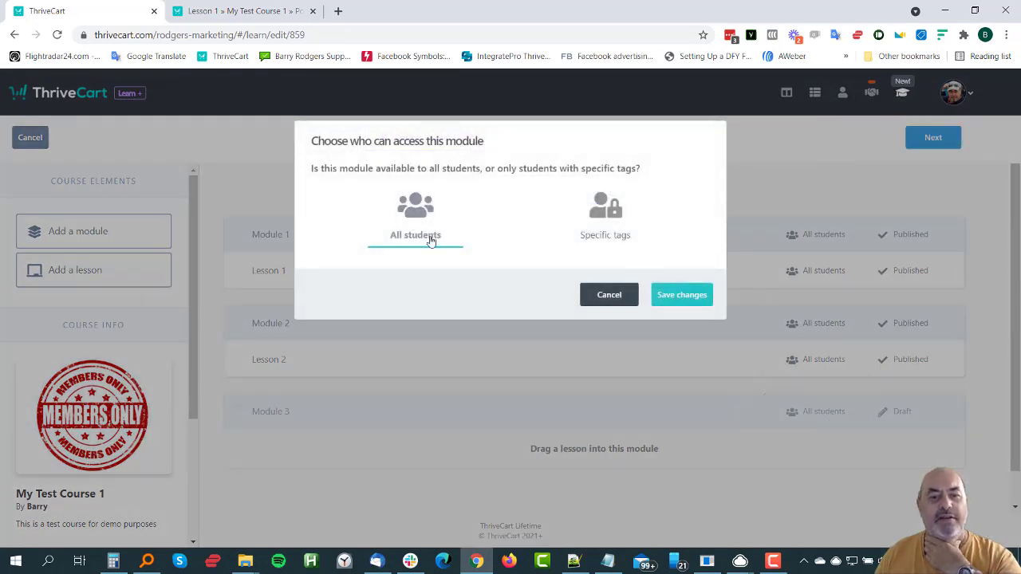
pyautogui.click(599, 222)
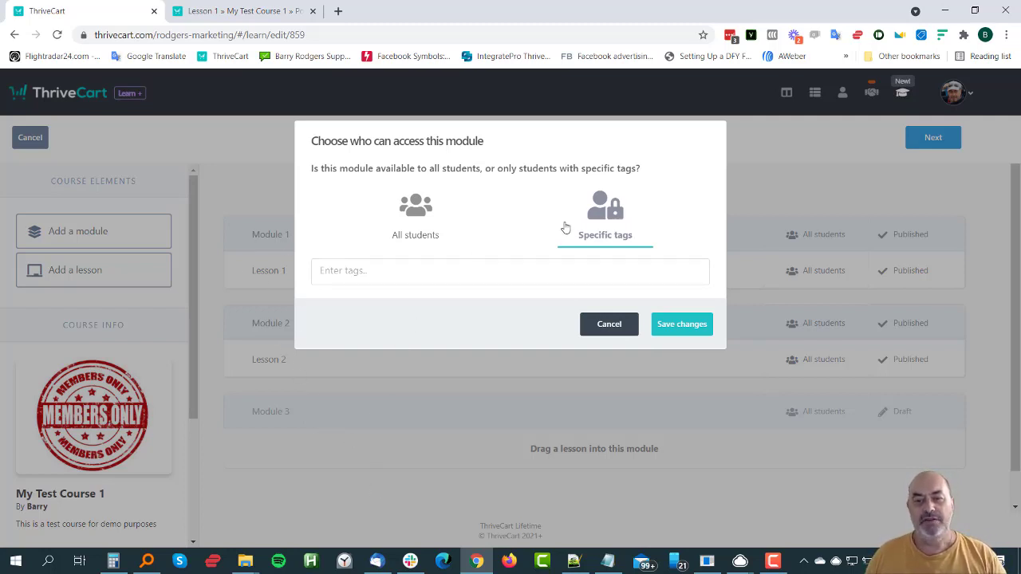
pyautogui.click(421, 228)
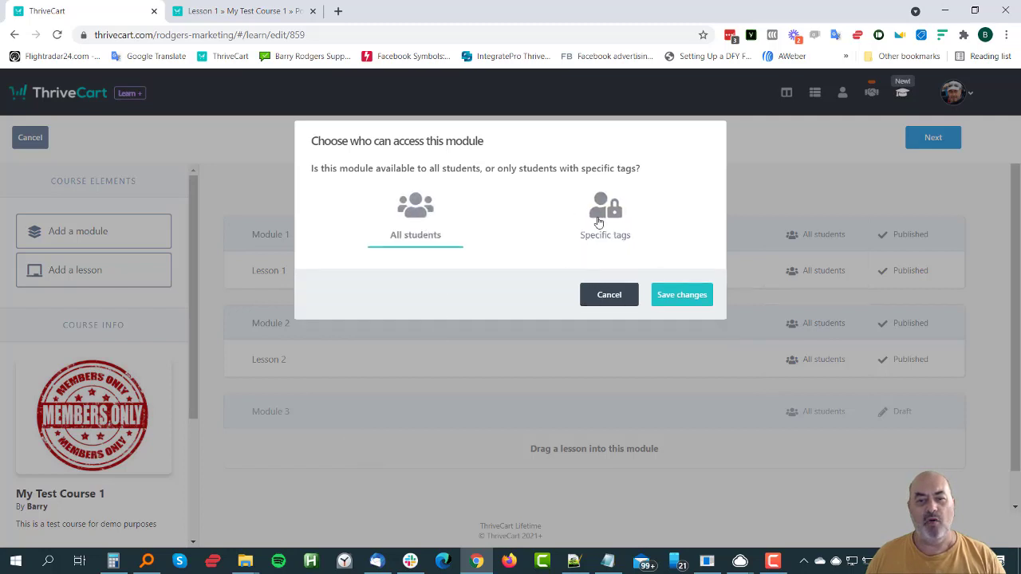
pyautogui.click(610, 294)
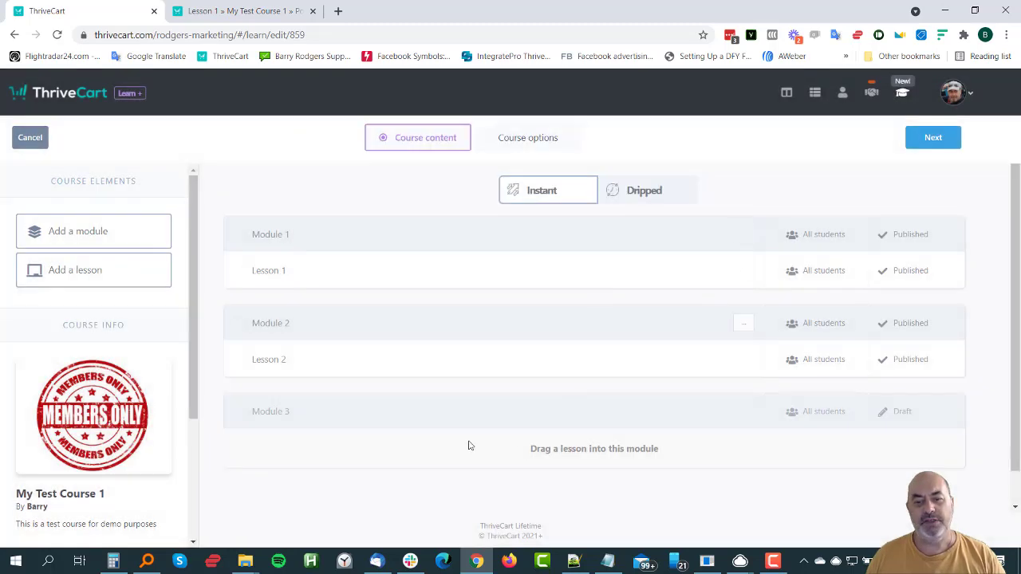
# Change Module 3 from draft to published with instant availability.
pyautogui.click(902, 414)
pyautogui.click(513, 175)
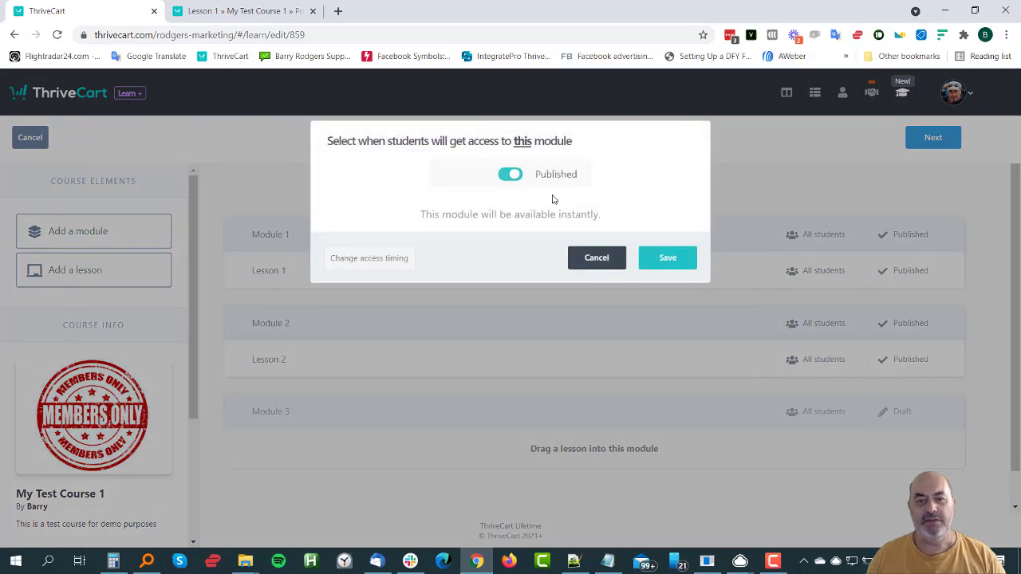
pyautogui.click(677, 270)
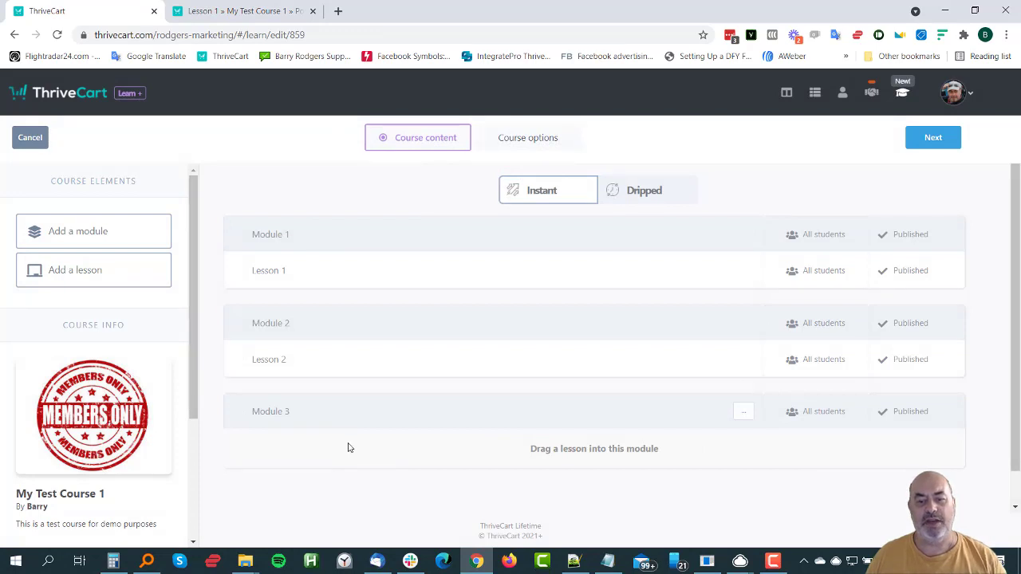
# Add a lesson named "Lesson 1a" for all students under Lesson 1 in Module 1, and open it for editing.
pyautogui.scroll(-1, 351, 447)
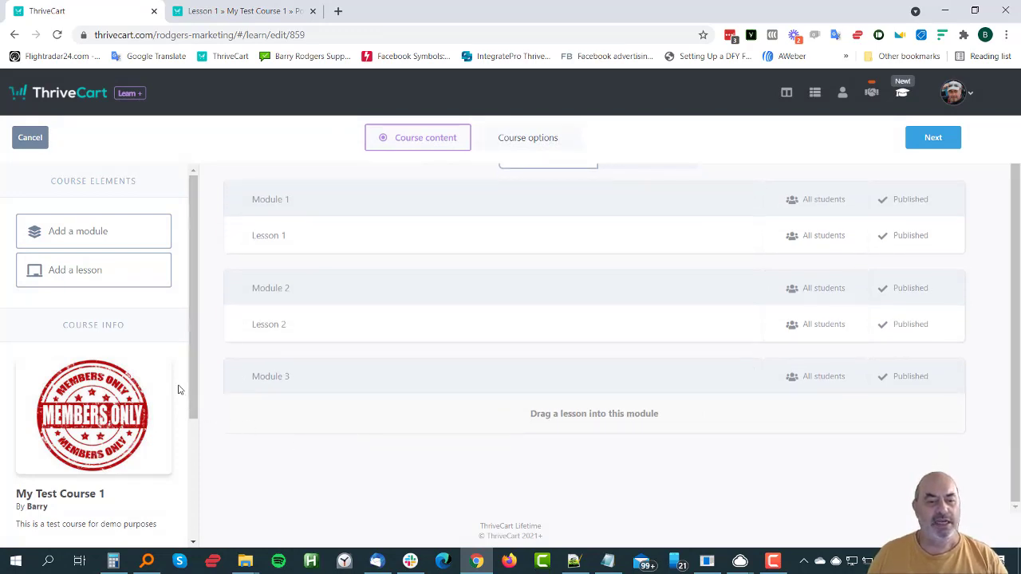
pyautogui.scroll(-3, 151, 399)
pyautogui.scroll(1, 359, 335)
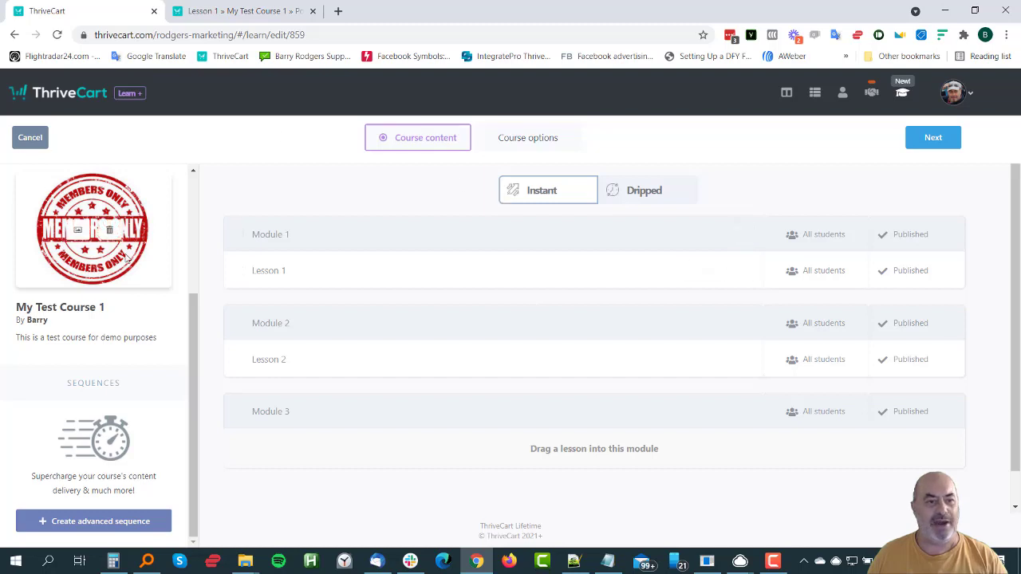
pyautogui.scroll(3, 114, 276)
pyautogui.moveTo(82, 275); pyautogui.dragTo(388, 327)
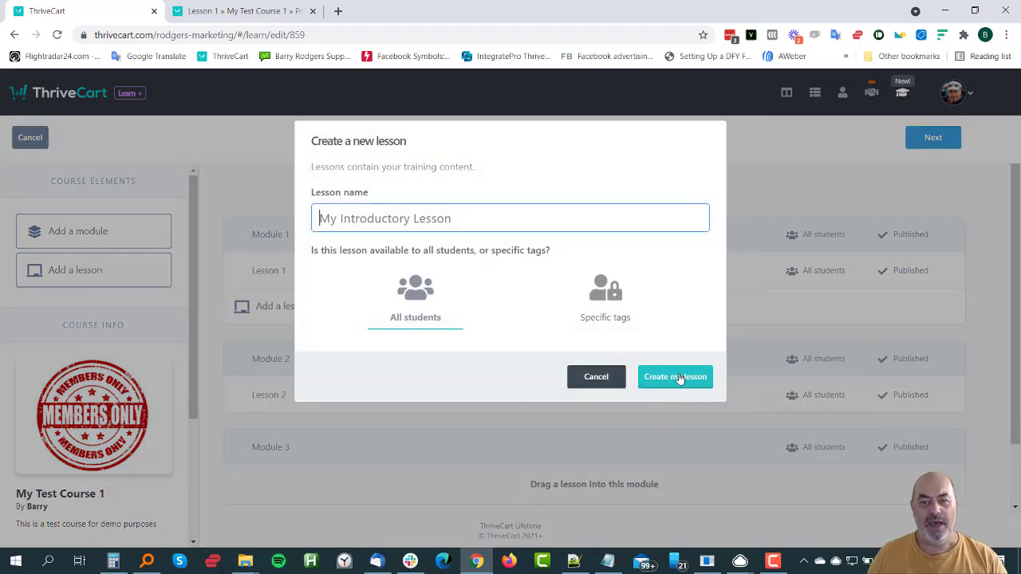
pyautogui.write('Le')
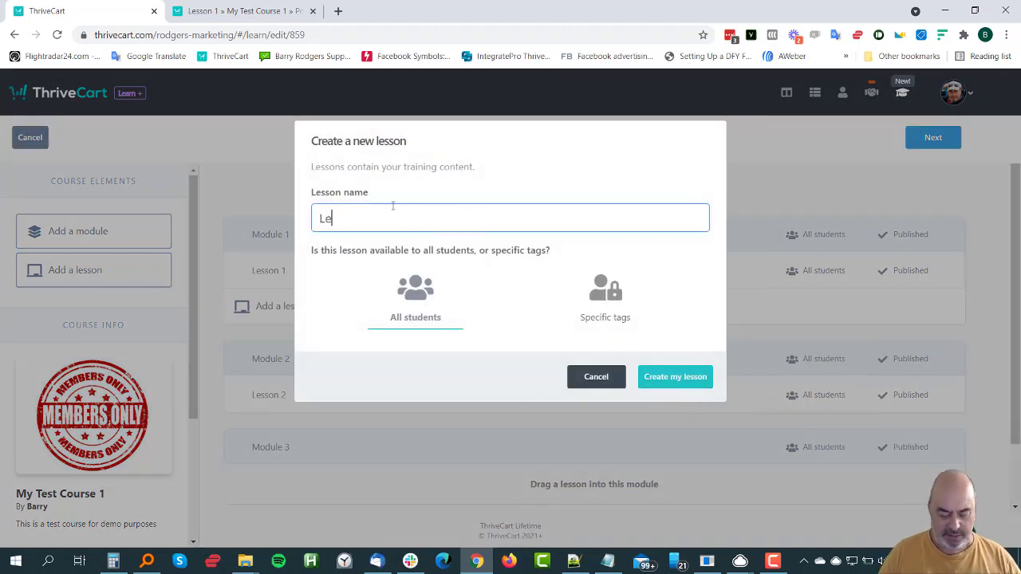
pyautogui.write('sson 1a')
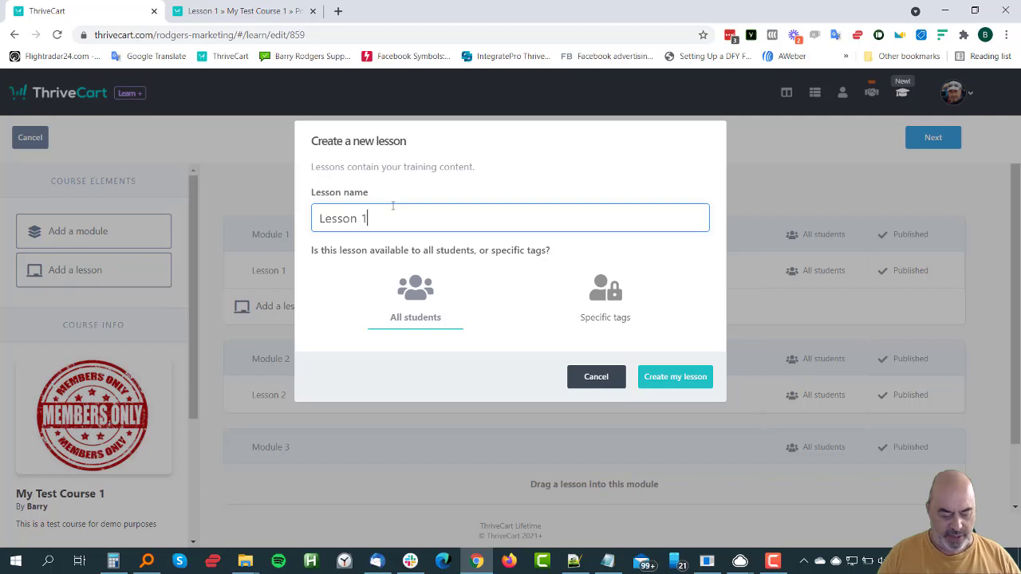
pyautogui.click(676, 377)
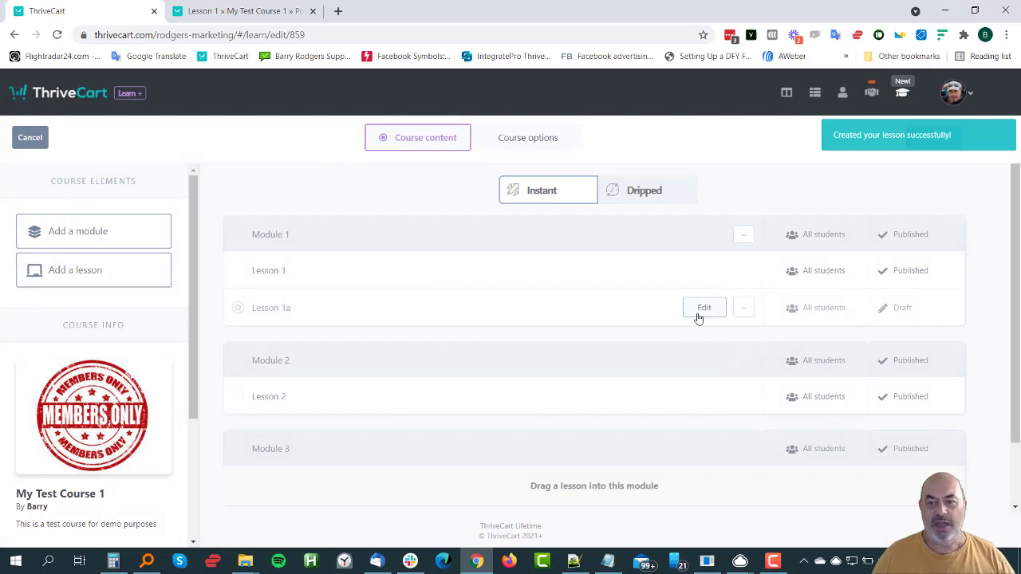
pyautogui.click(698, 312)
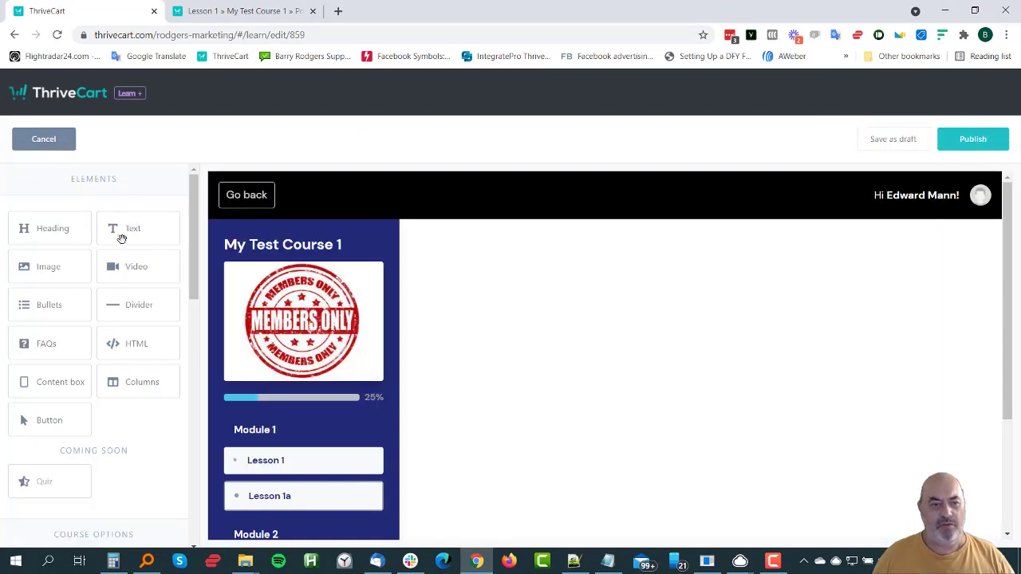
# Examine the lesson editor's available content elements and the course options such as sidebar width, colors and course progress.
pyautogui.scroll(-2, 108, 287)
pyautogui.scroll(-4, 65, 314)
pyautogui.scroll(5, 69, 307)
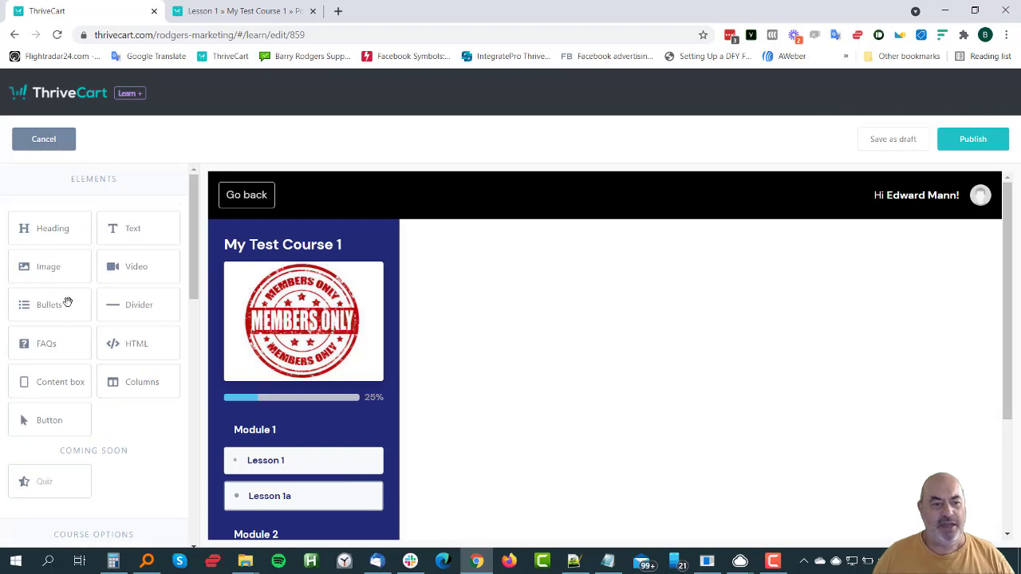
pyautogui.scroll(-3, 68, 300)
pyautogui.scroll(-1, 68, 301)
pyautogui.scroll(1, 69, 300)
pyautogui.scroll(-1, 69, 300)
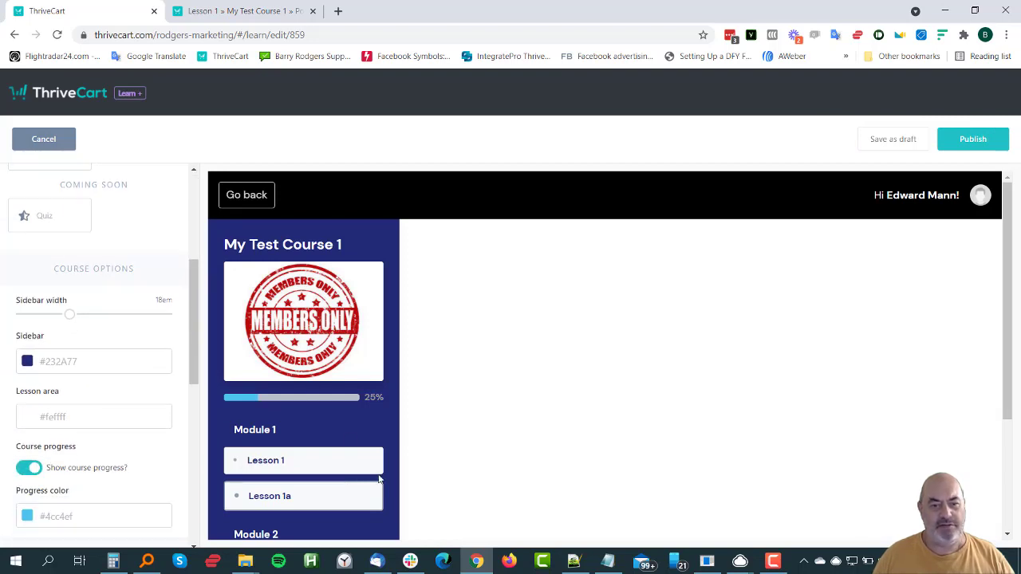
pyautogui.scroll(-4, 109, 406)
pyautogui.scroll(8, 157, 387)
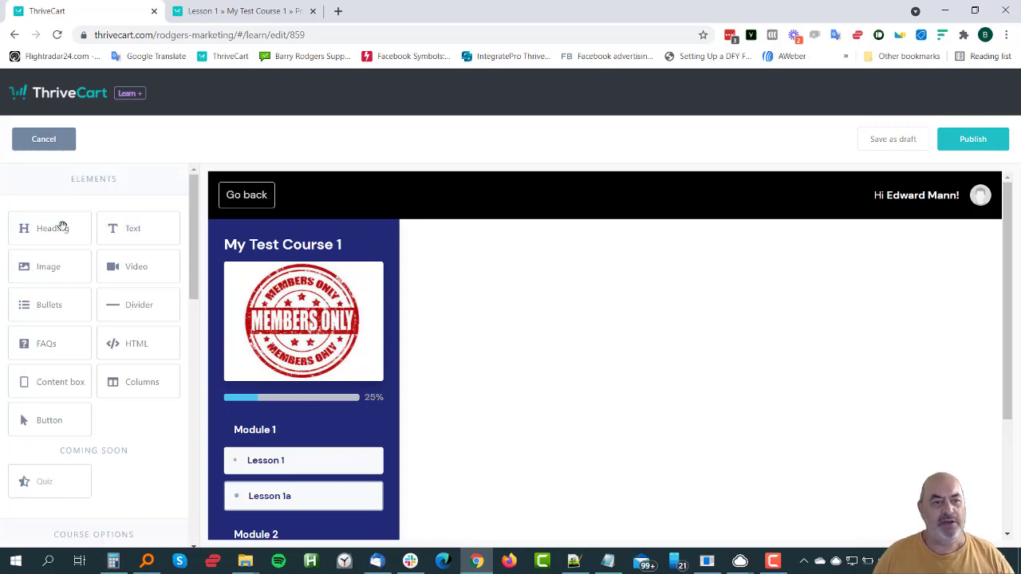
# Add a heading element reading "Lesson 1a" to the lesson area and center it.
pyautogui.moveTo(63, 223); pyautogui.dragTo(677, 288)
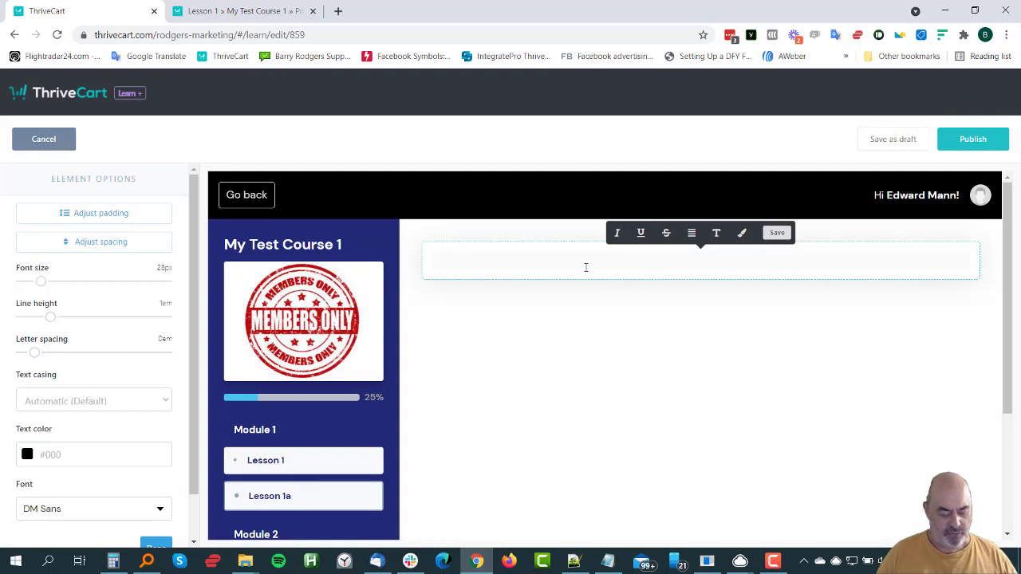
pyautogui.write('Lesson 1a')
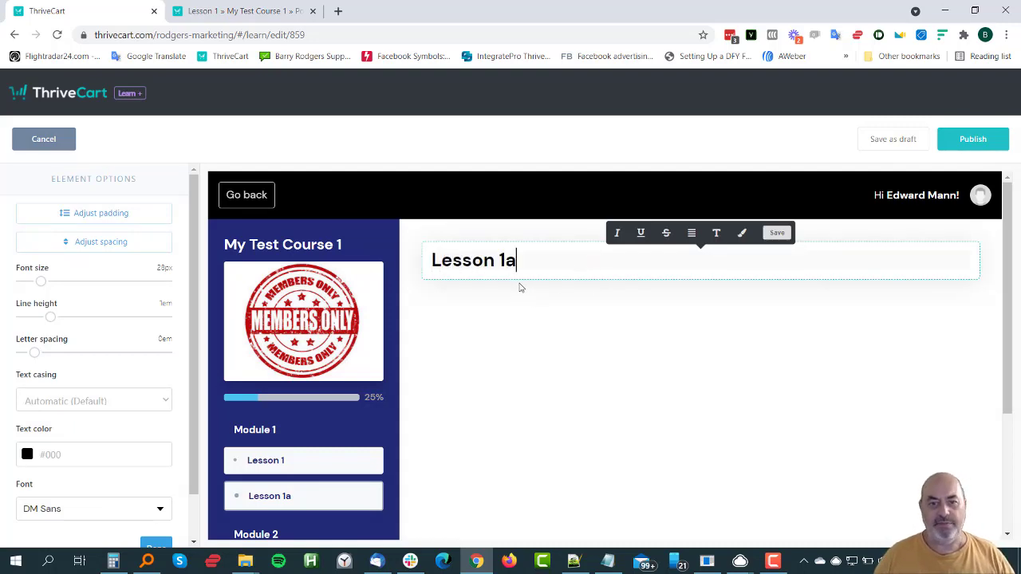
pyautogui.click(691, 232)
pyautogui.click(692, 281)
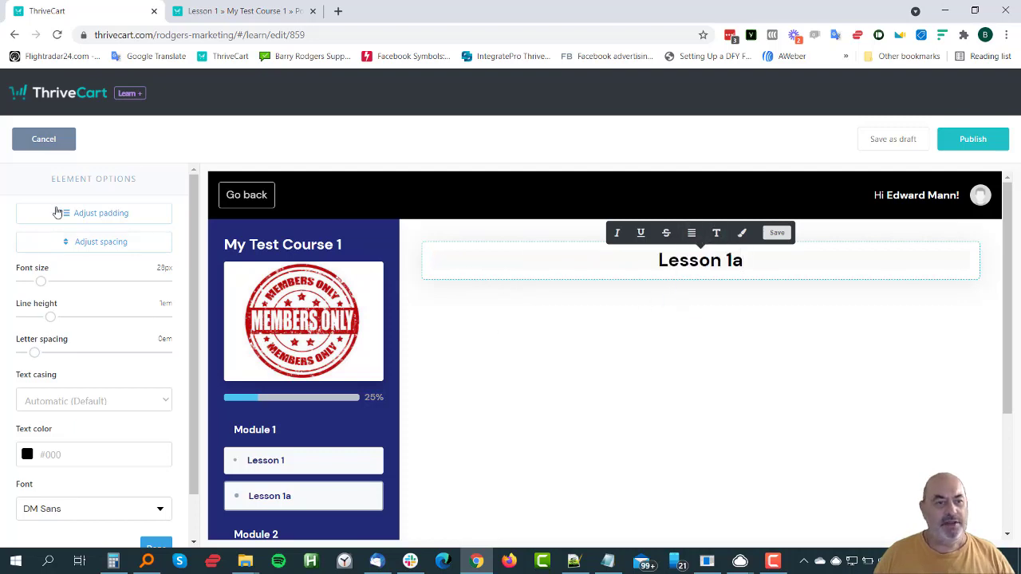
pyautogui.click(539, 379)
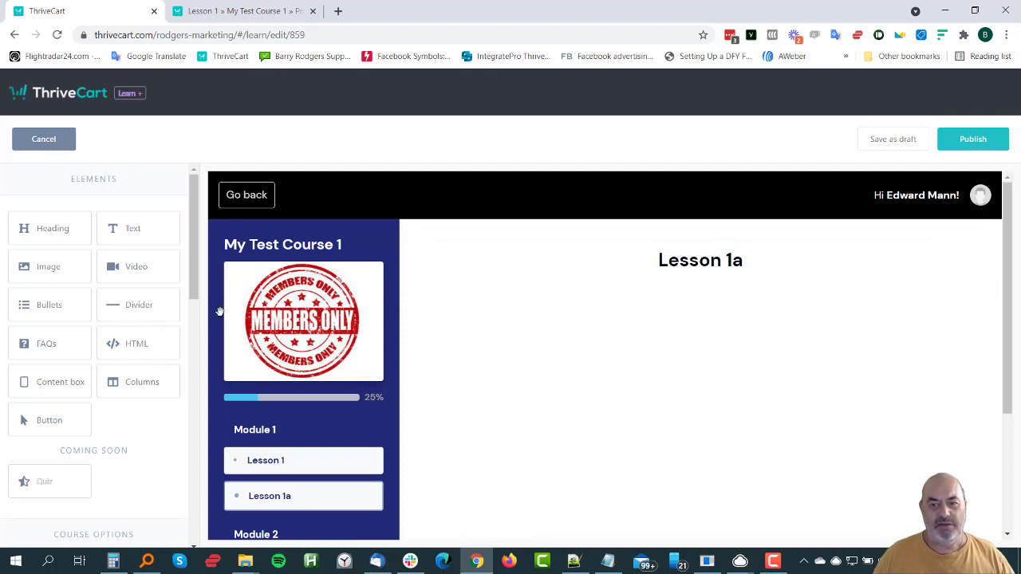
# Add a text element reading "Test text" below the lesson heading.
pyautogui.moveTo(219, 311); pyautogui.dragTo(515, 322)
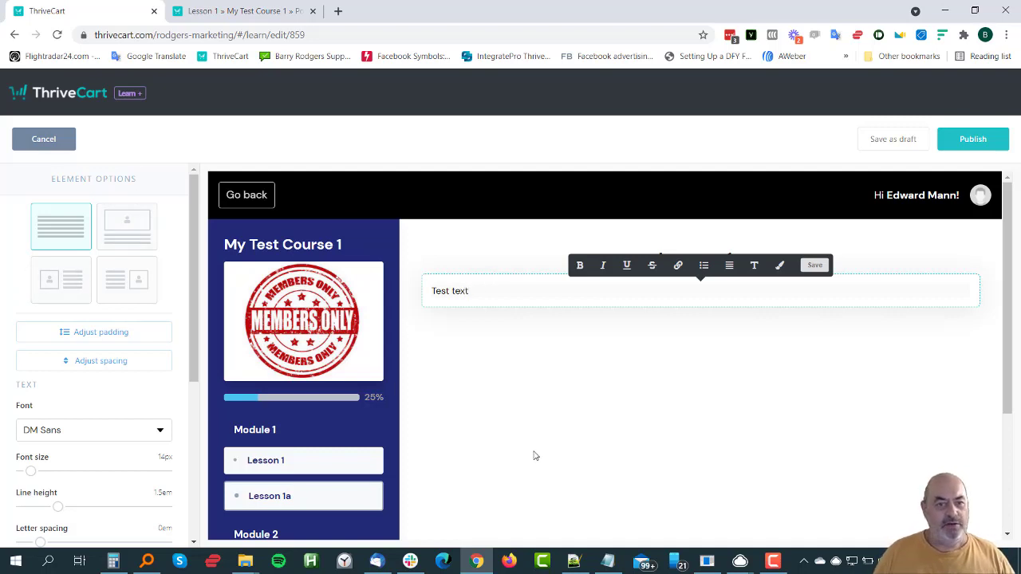
pyautogui.click(577, 435)
# Add a video element below the test text and set its video size to 63.
pyautogui.moveTo(137, 268); pyautogui.dragTo(591, 331)
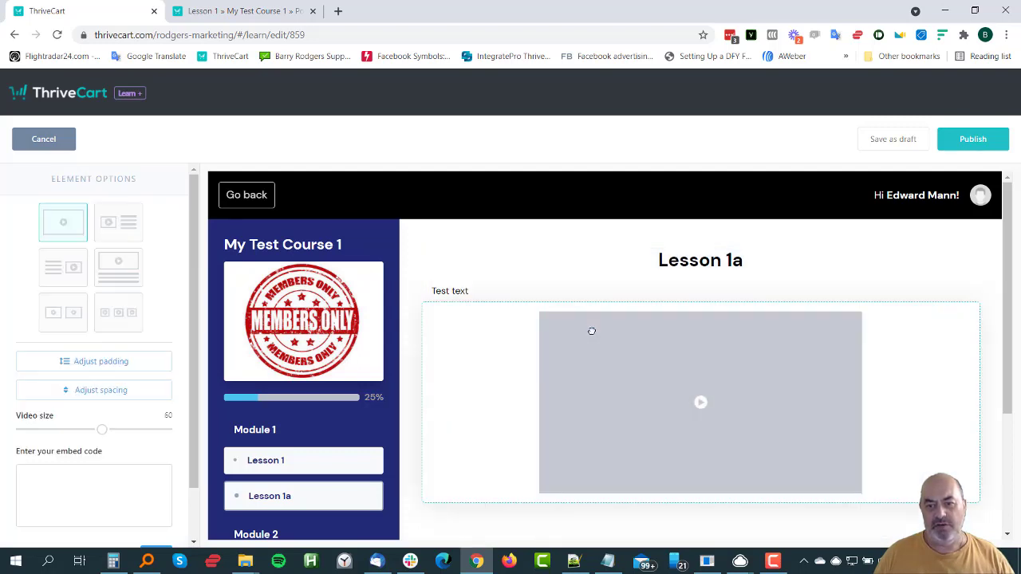
pyautogui.click(66, 474)
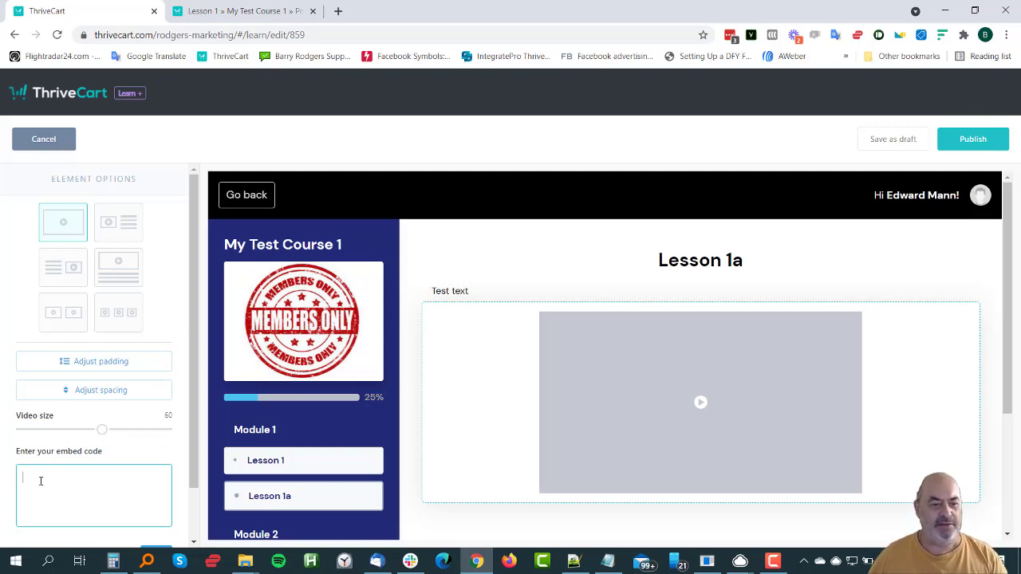
pyautogui.moveTo(102, 433)
pyautogui.mouseDown()
pyautogui.moveTo(130, 433)
pyautogui.moveTo(96, 430)
pyautogui.moveTo(105, 429)
pyautogui.mouseUp()
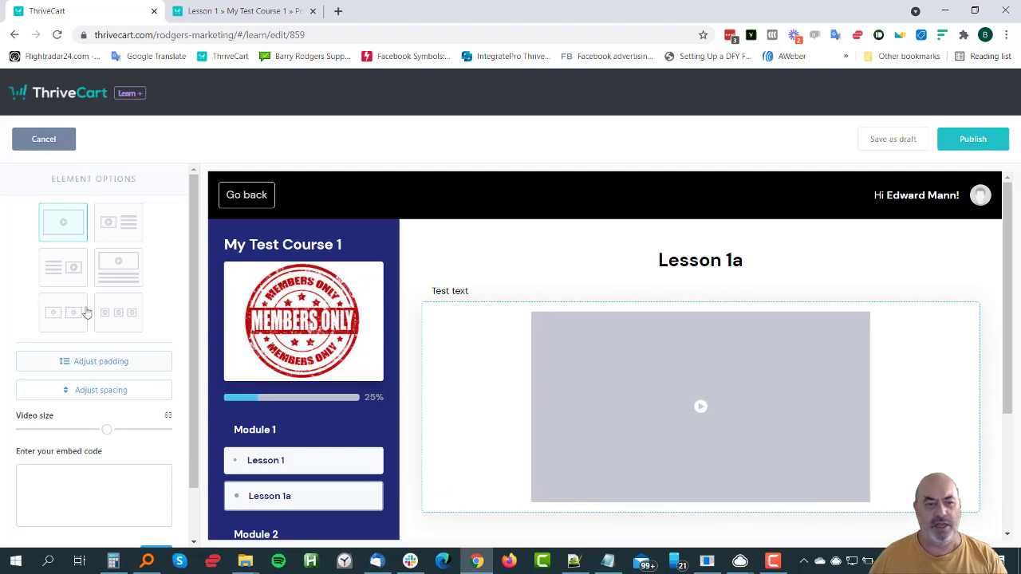
# Try the video element's side-by-side text layout, and settle on the layout with text beneath the video.
pyautogui.click(125, 224)
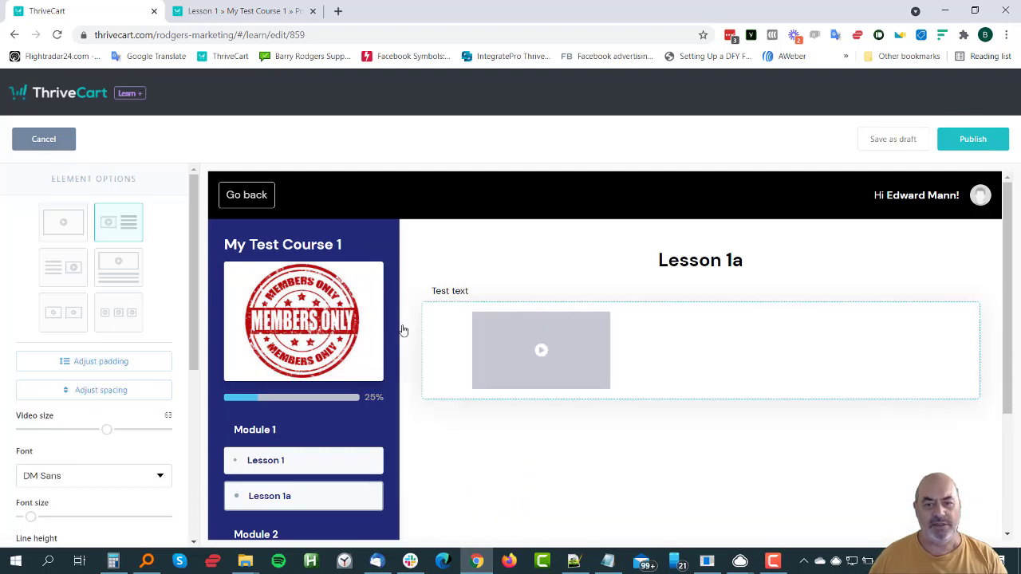
pyautogui.click(121, 268)
pyautogui.click(638, 477)
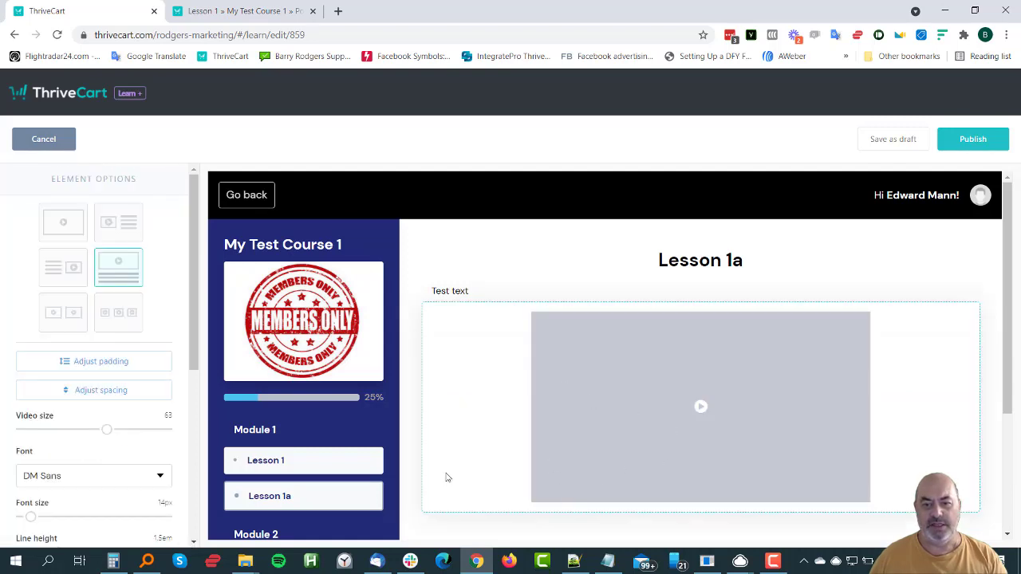
# Try the text-beside-video and two-video layouts on the video element, and settle on the single-video layout.
pyautogui.click(447, 508)
pyautogui.scroll(-3, 319, 423)
pyautogui.scroll(3, 380, 414)
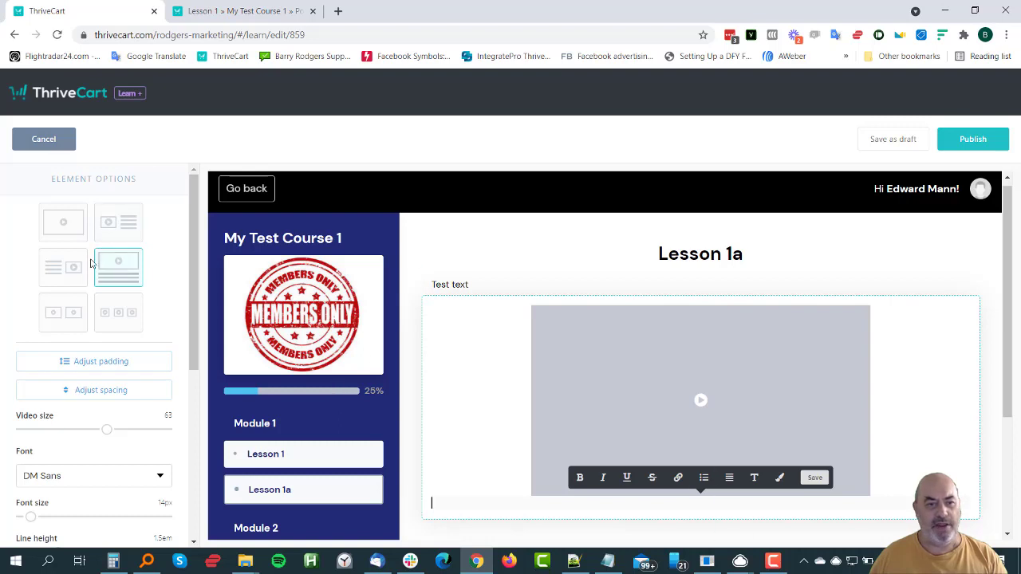
pyautogui.click(62, 268)
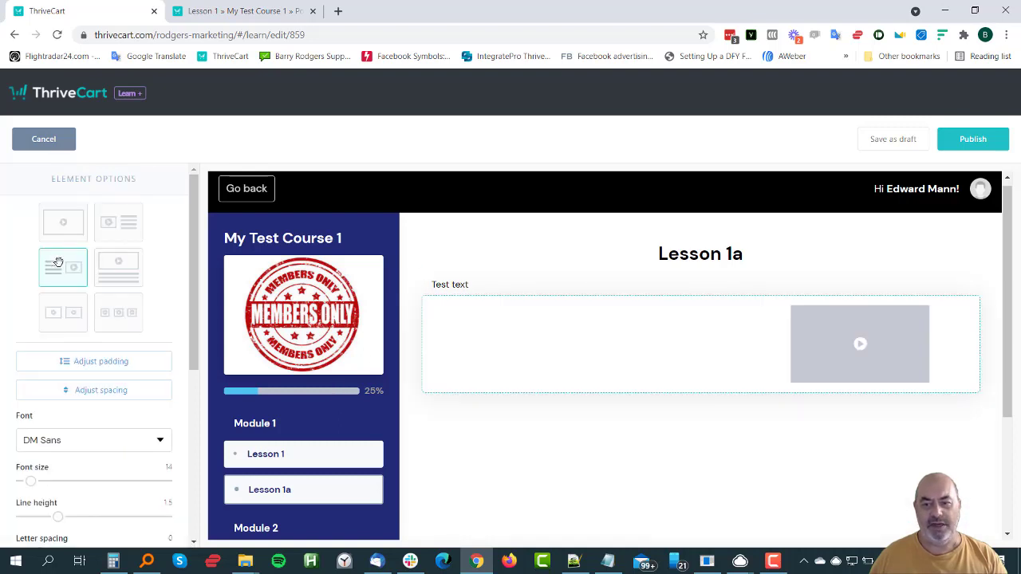
pyautogui.click(75, 317)
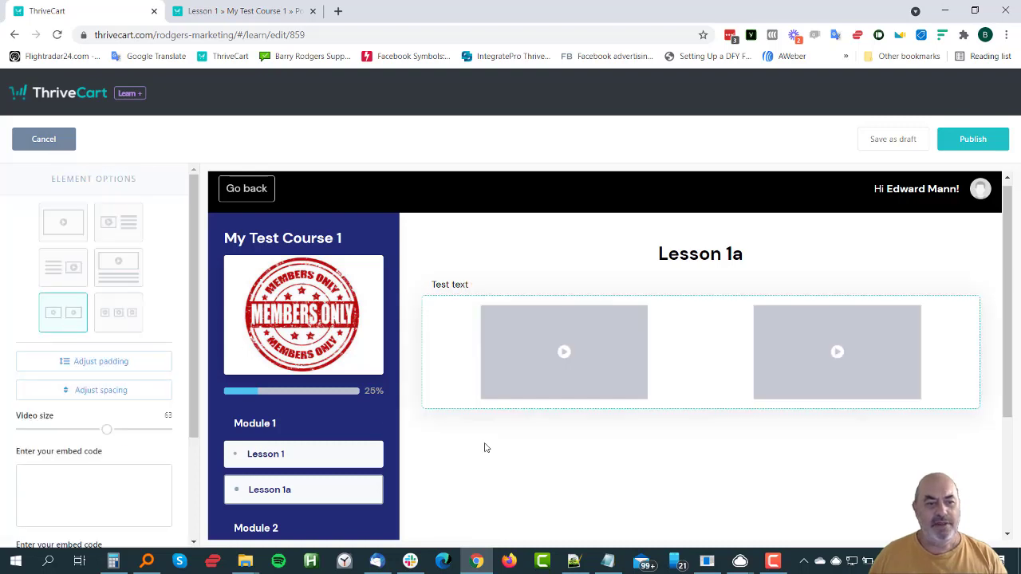
pyautogui.click(67, 228)
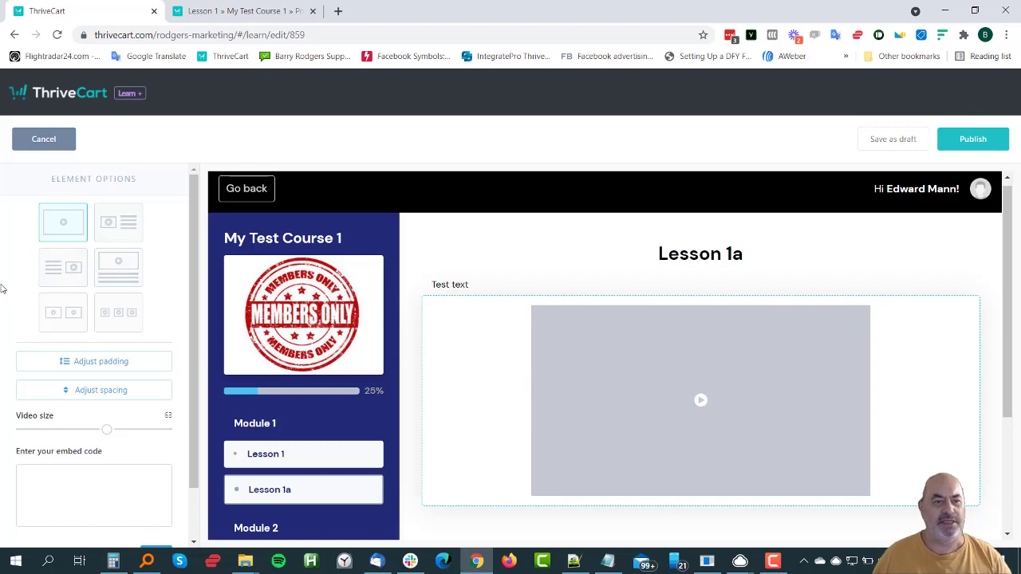
pyautogui.scroll(-1, 179, 331)
pyautogui.scroll(-1, 180, 331)
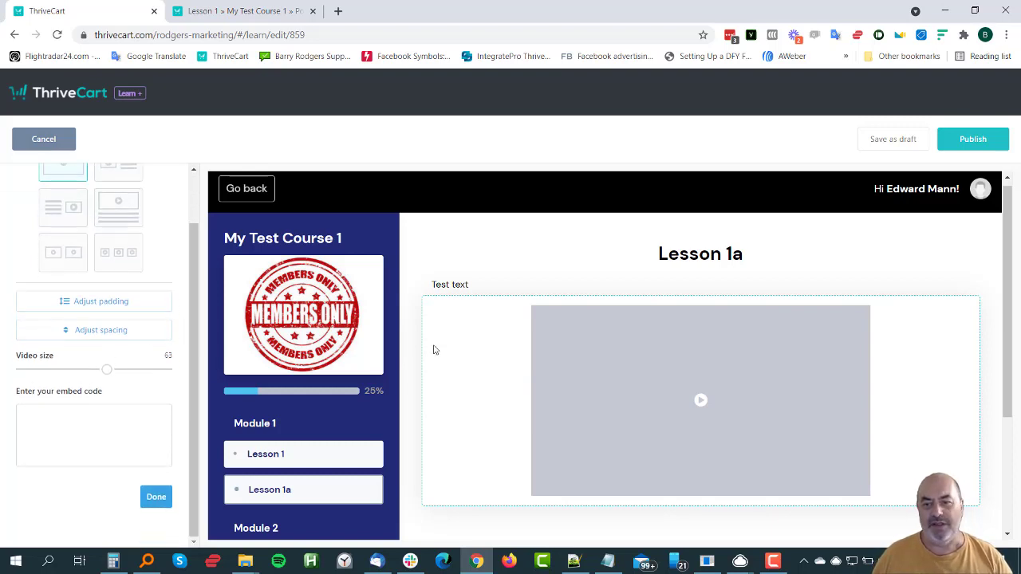
# Check the module and lesson navigation in the page preview and publish Lesson 1a.
pyautogui.scroll(-2, 291, 405)
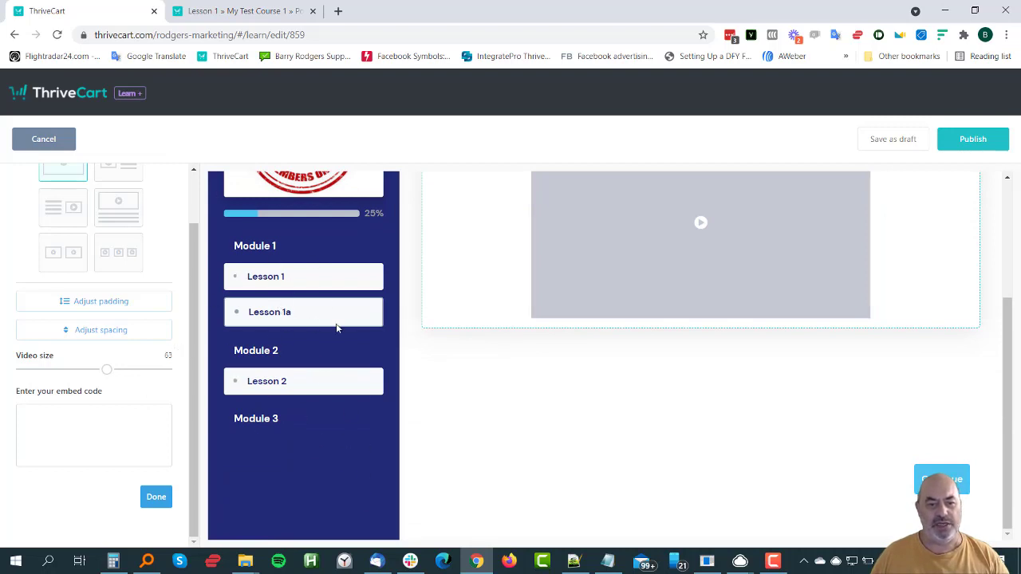
pyautogui.scroll(2, 320, 337)
pyautogui.scroll(-2, 285, 468)
pyautogui.scroll(2, 285, 466)
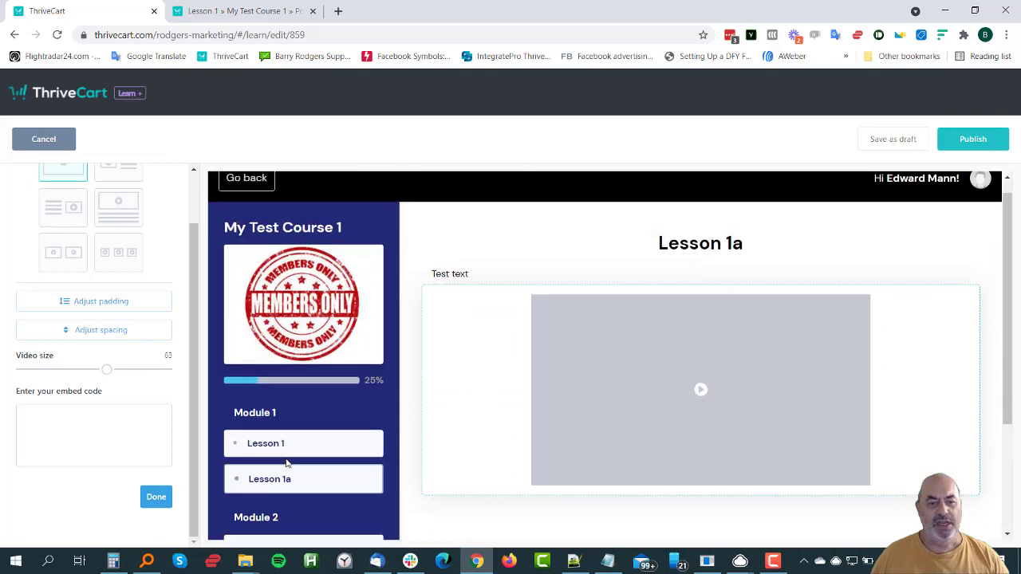
pyautogui.scroll(-2, 286, 464)
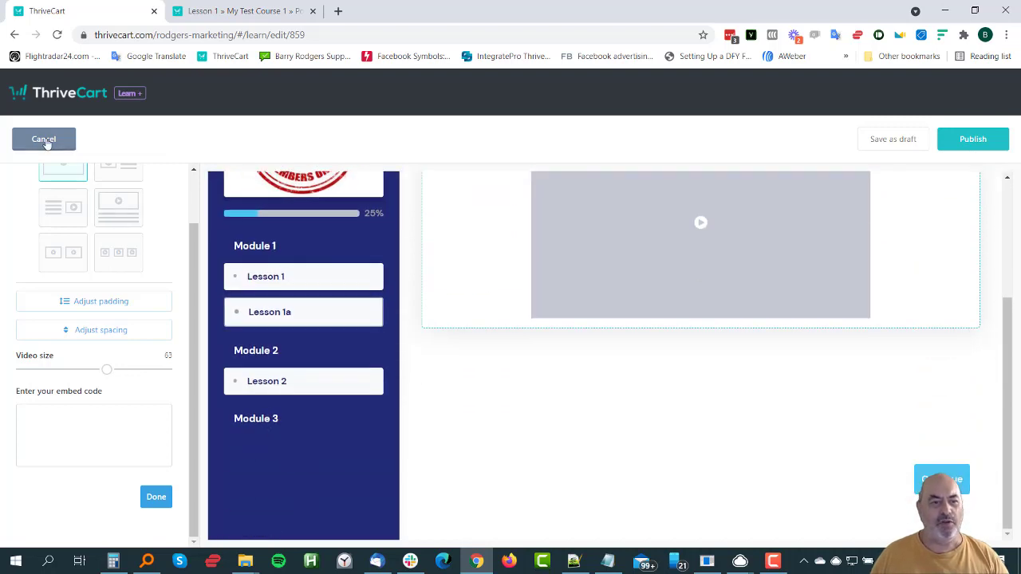
pyautogui.click(981, 142)
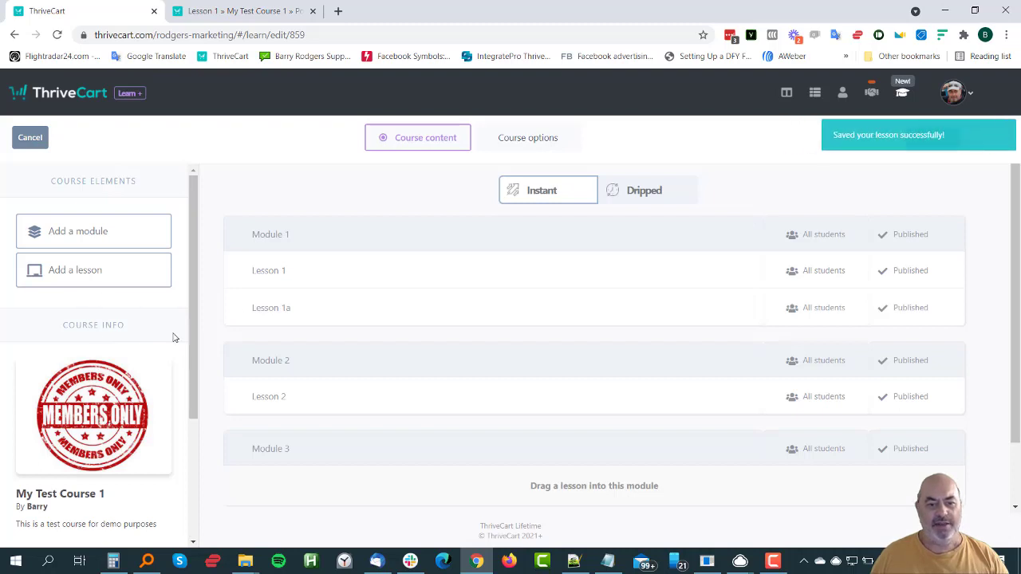
# Add a lesson named "Lesson 3" to Module 3, available to all students.
pyautogui.moveTo(87, 271); pyautogui.dragTo(542, 496)
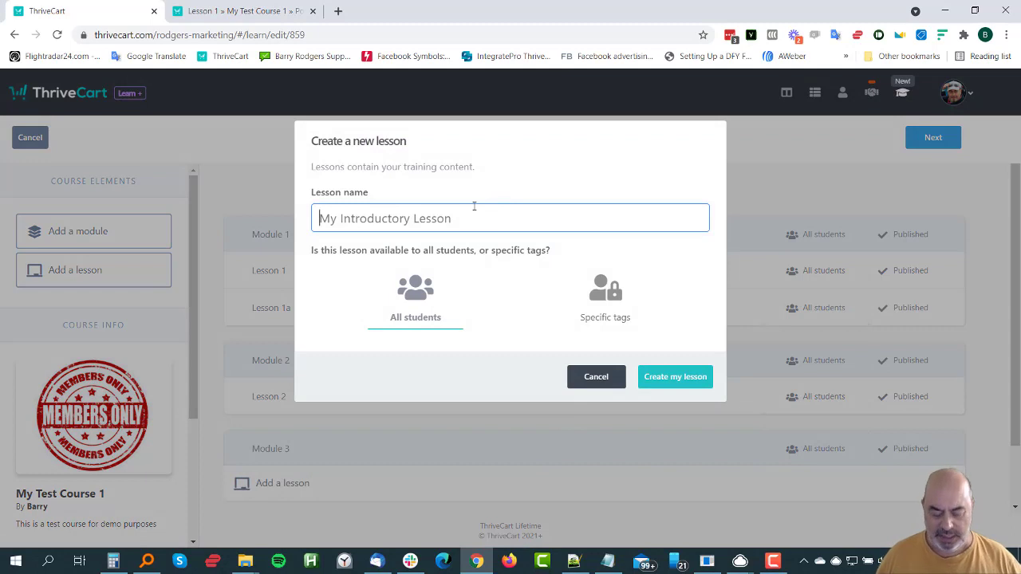
pyautogui.write('Lesson ')
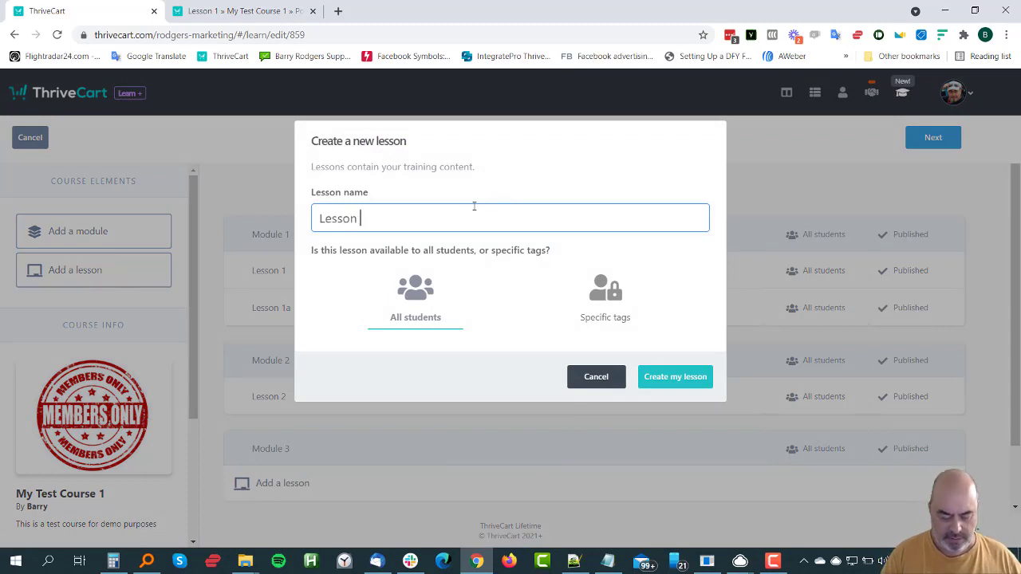
pyautogui.write('3')
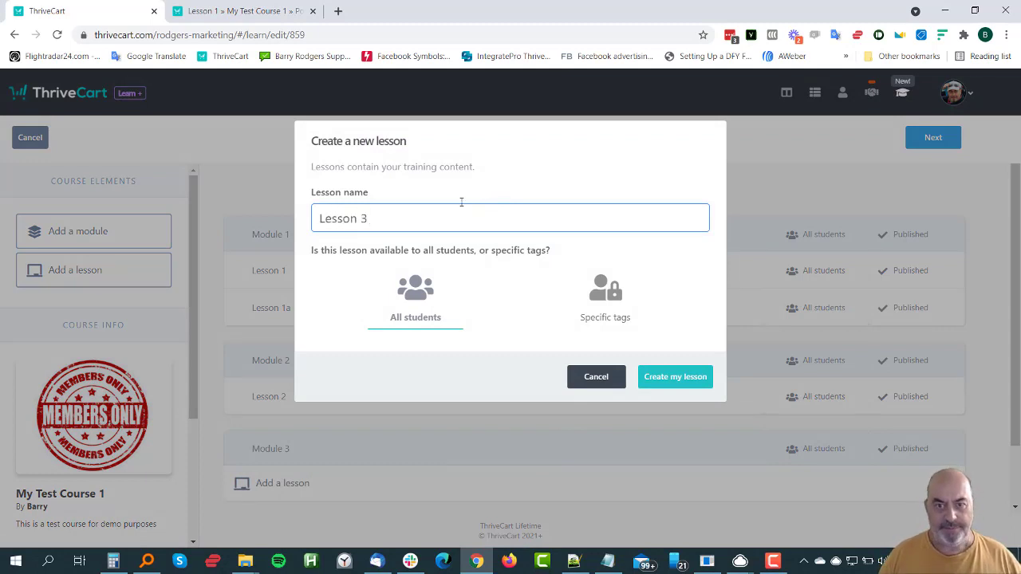
pyautogui.click(675, 375)
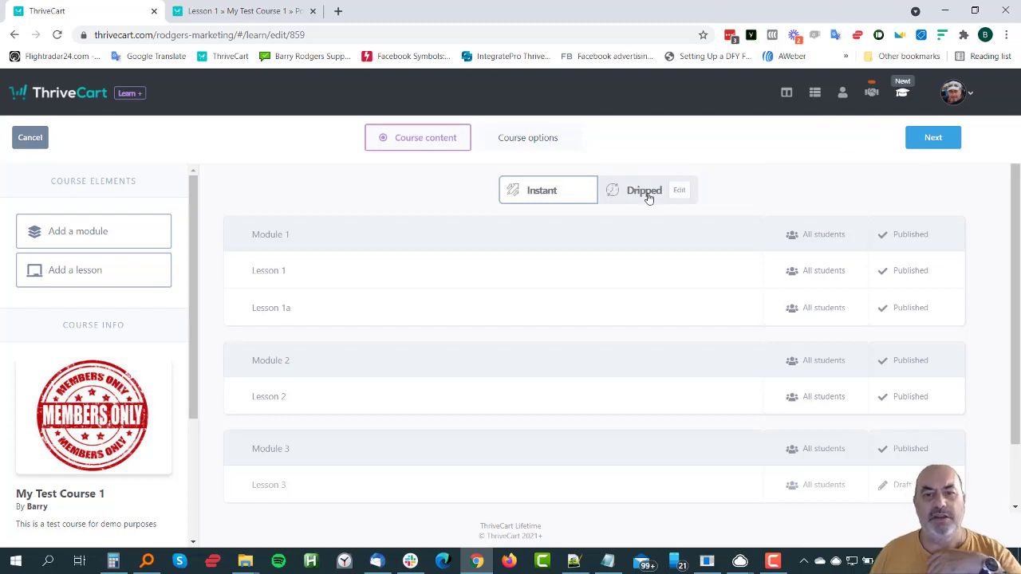
# Examine the course recap, failed-payment access choices, cross-sale setting and behavior rules in the course options.
pyautogui.click(546, 140)
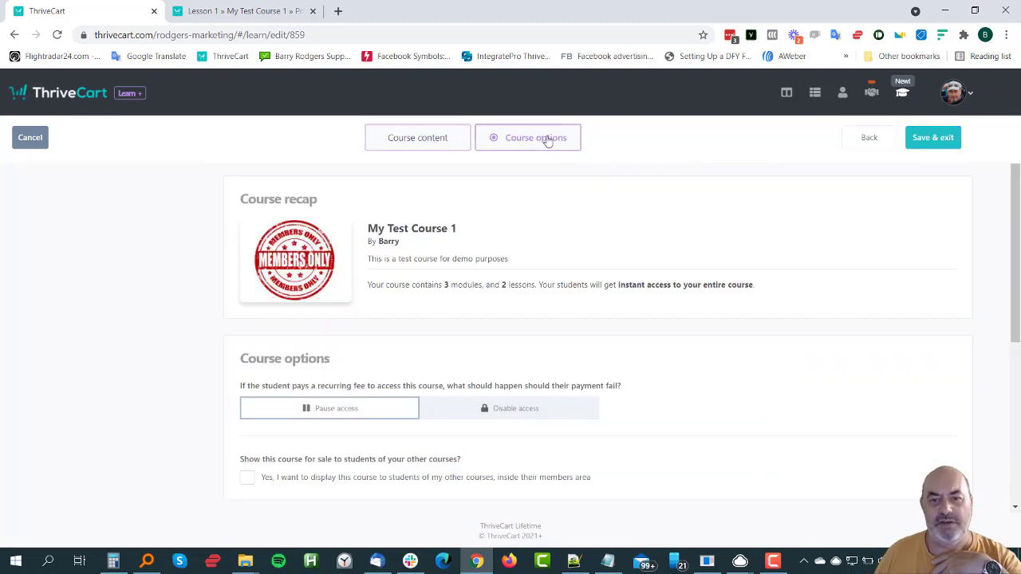
pyautogui.scroll(-1, 731, 349)
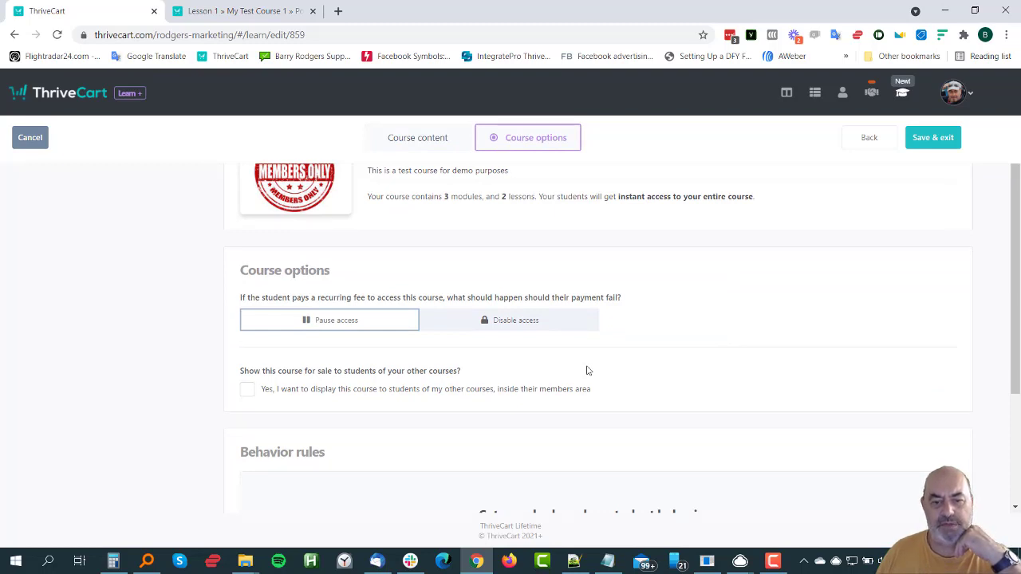
pyautogui.scroll(1, 247, 331)
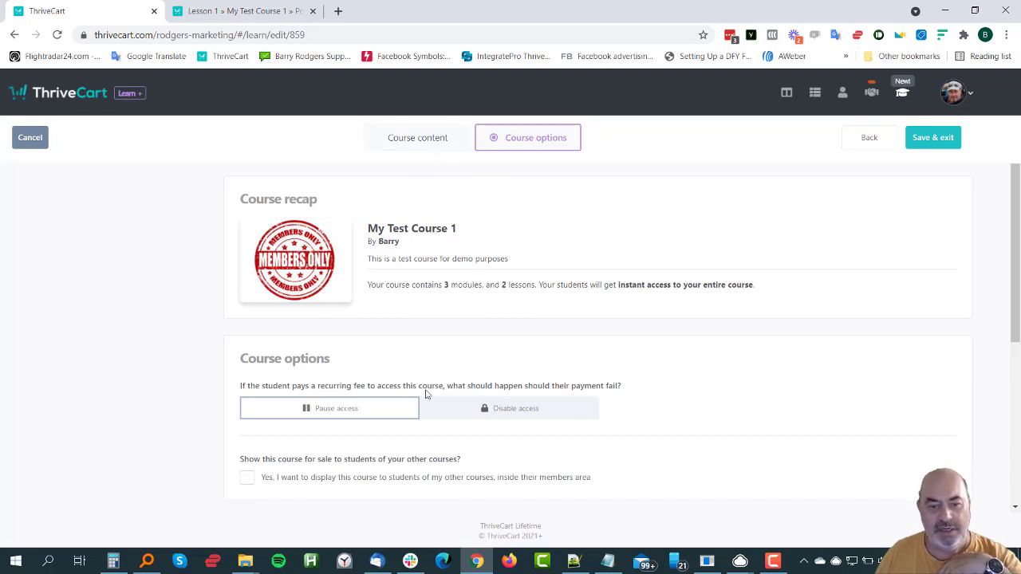
pyautogui.scroll(-3, 317, 411)
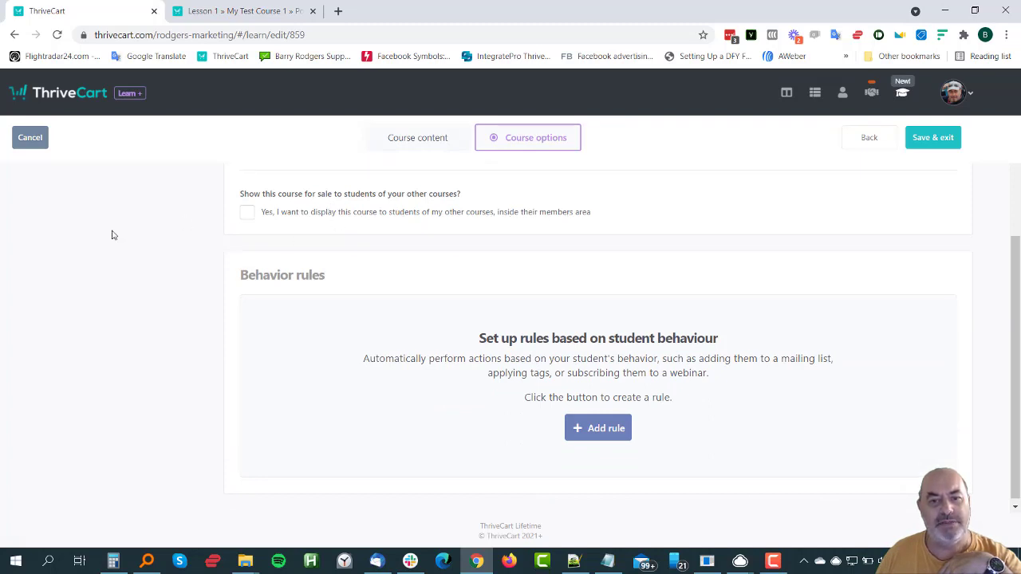
pyautogui.scroll(5, 112, 234)
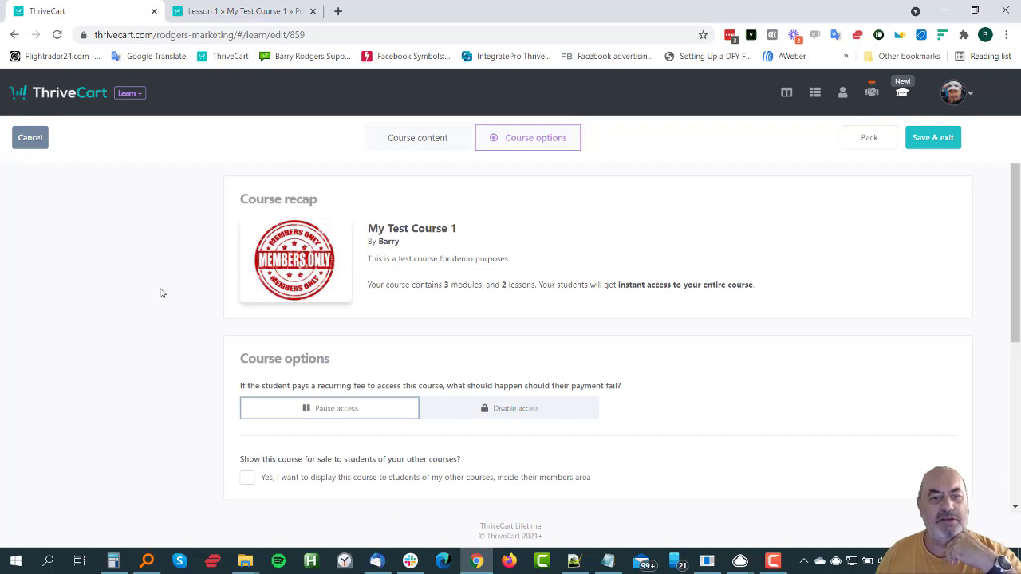
pyautogui.scroll(-3, 187, 285)
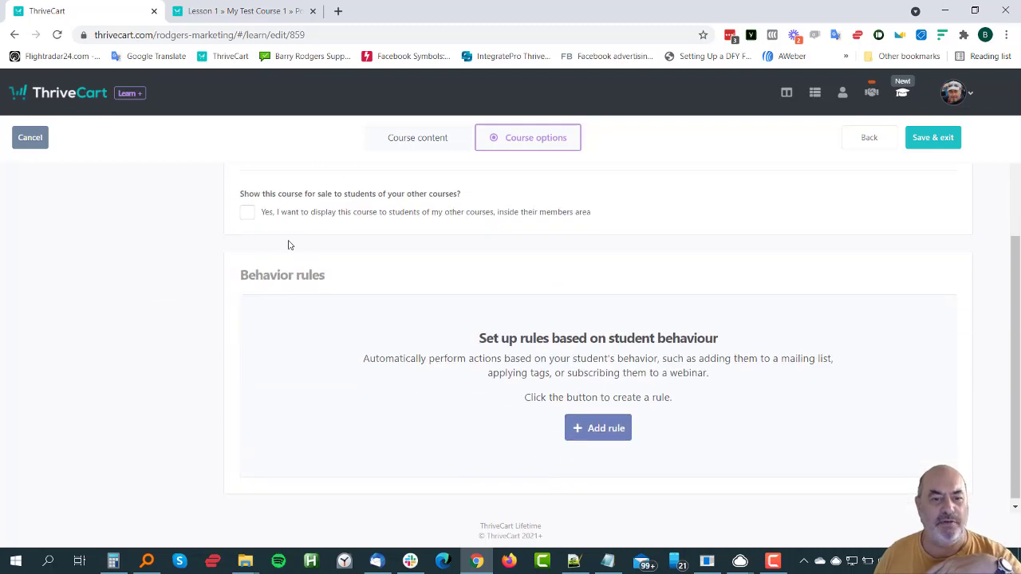
# Try displaying the course for sale to students of other courses, and turn that option back off.
pyautogui.click(247, 214)
pyautogui.click(383, 280)
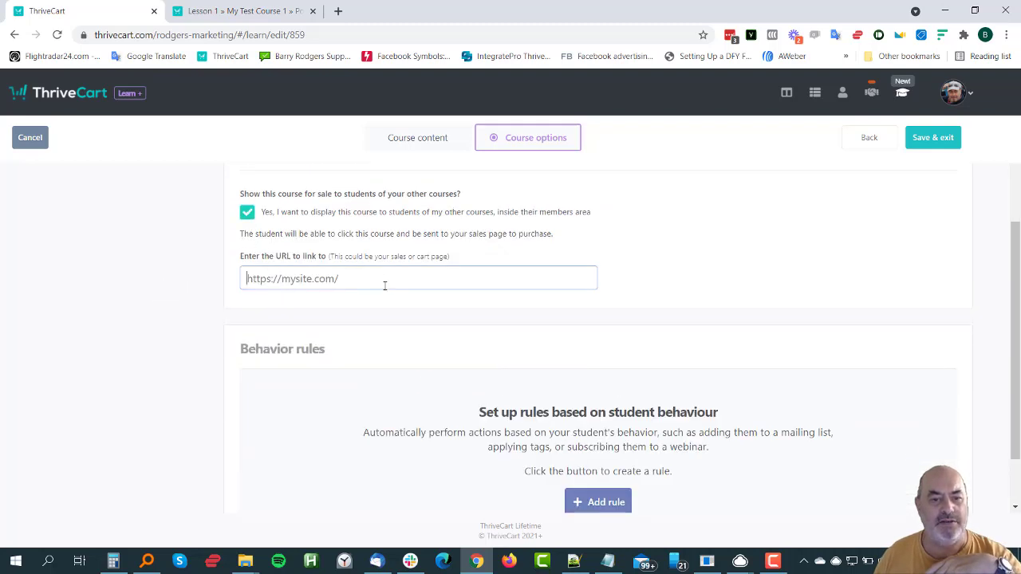
pyautogui.click(244, 213)
pyautogui.scroll(4, 174, 282)
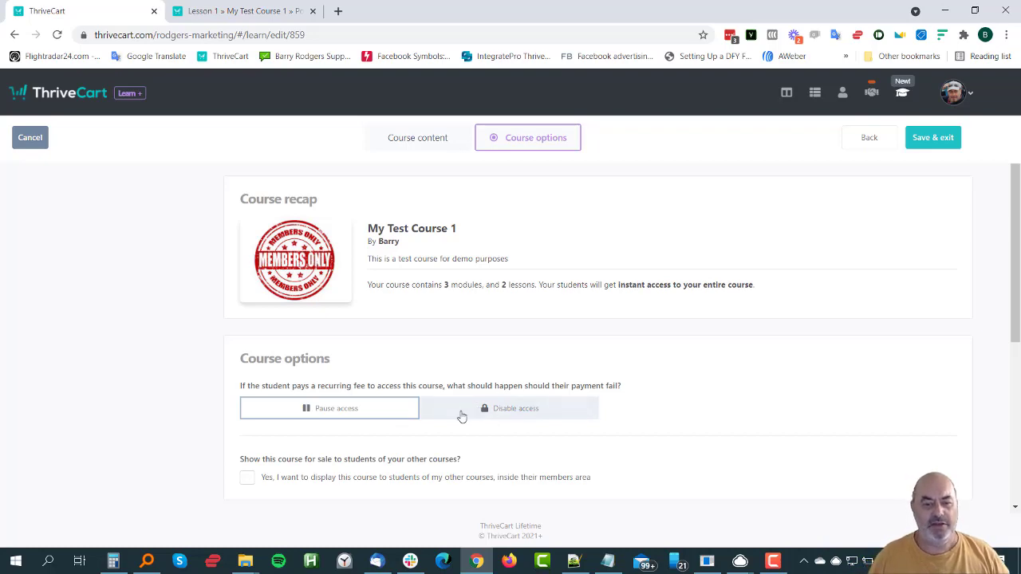
# Return to the course content and examine the dripped delivery choices, leaving them without saving.
pyautogui.scroll(-3, 276, 378)
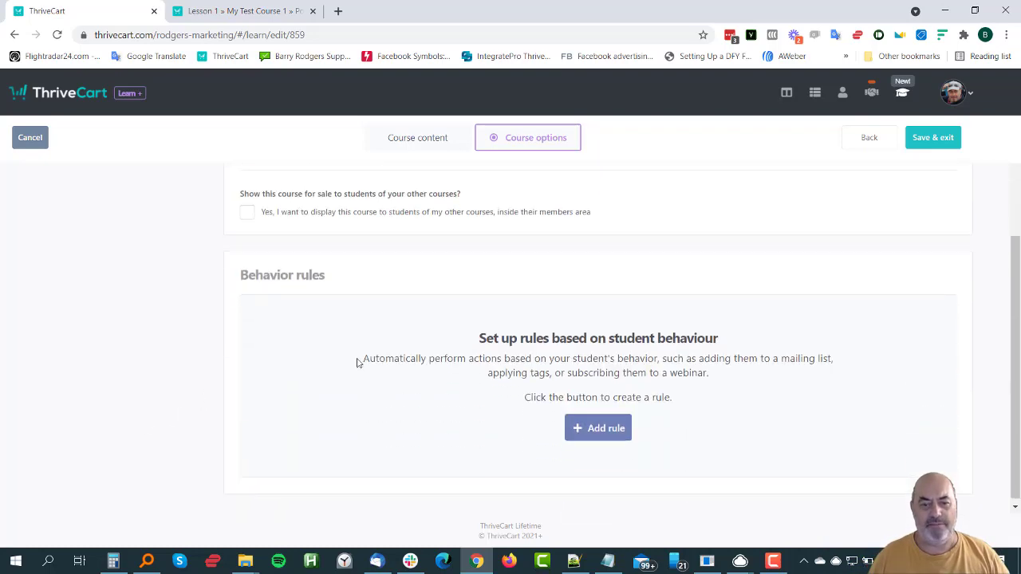
pyautogui.scroll(3, 357, 363)
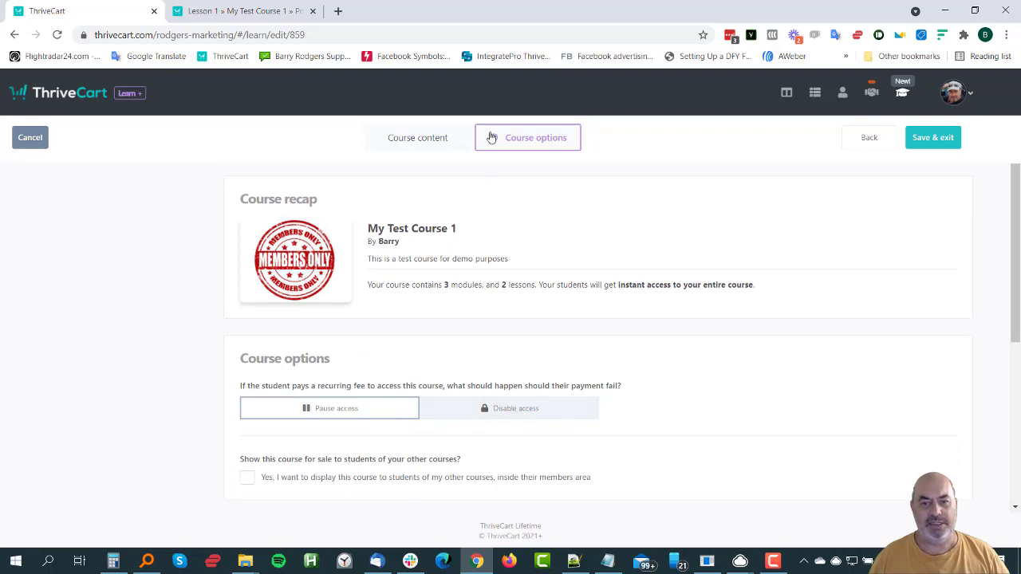
pyautogui.click(406, 144)
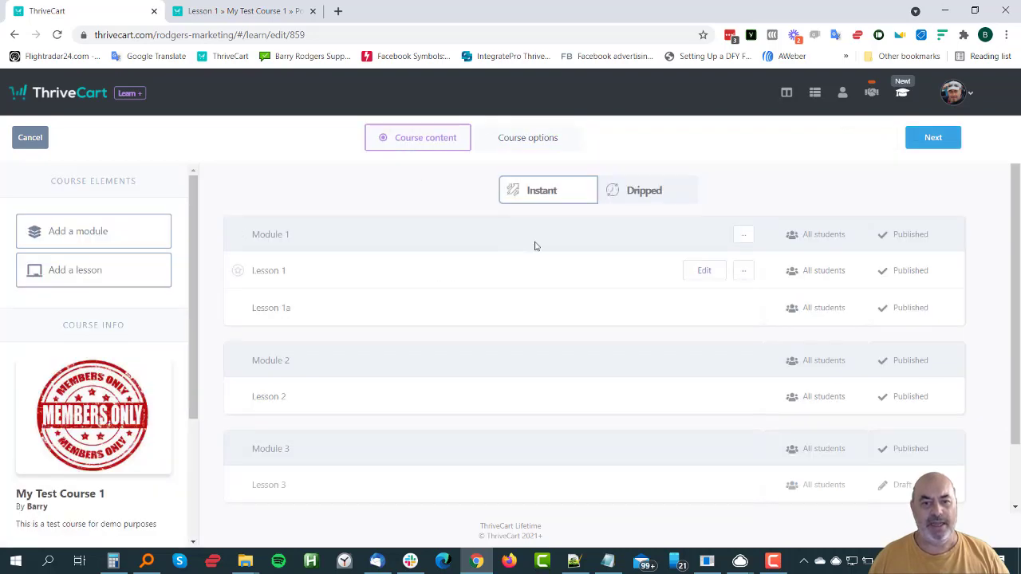
pyautogui.click(617, 196)
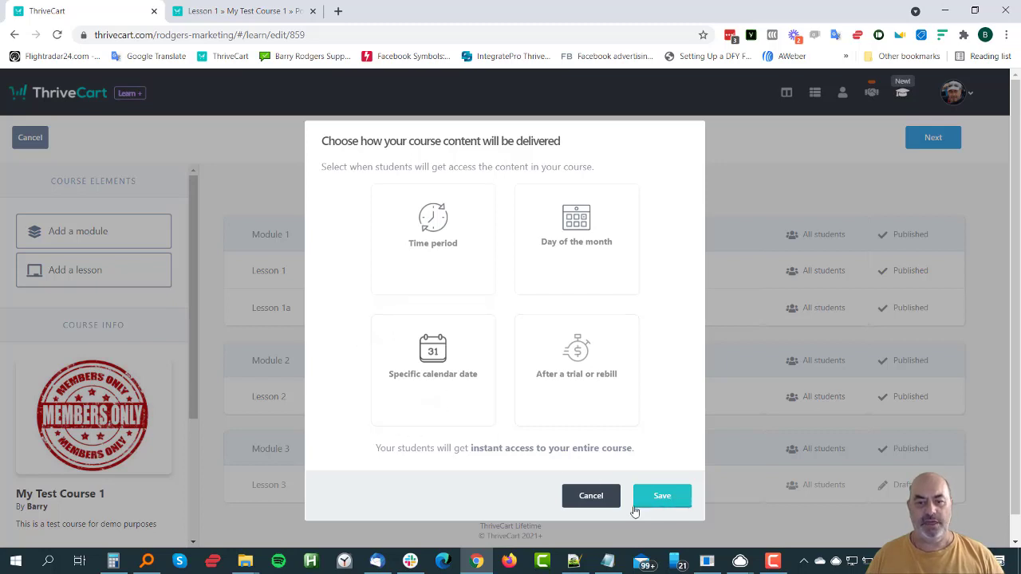
pyautogui.click(598, 496)
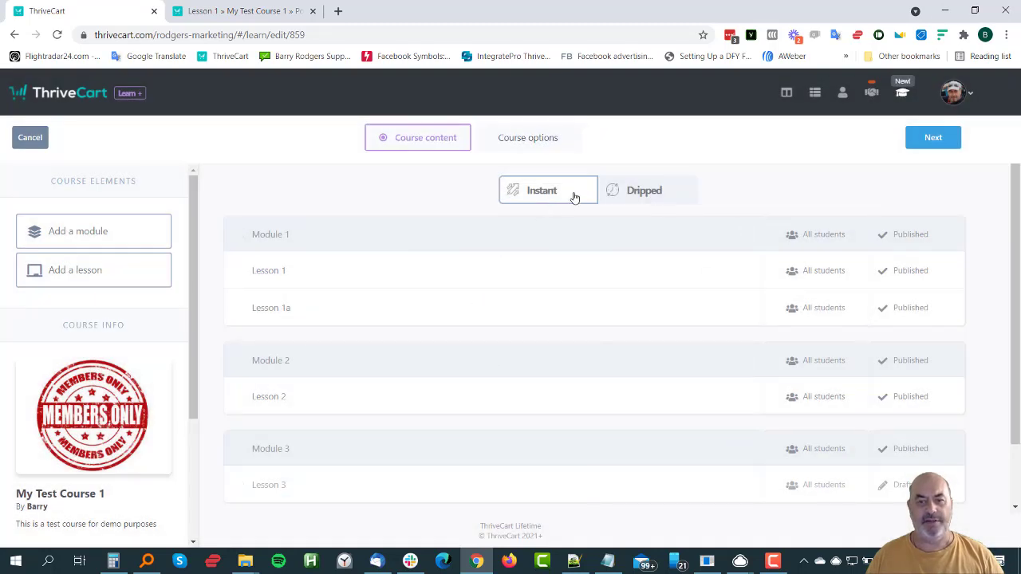
# Create an advanced sequence rule that triggers when a student completes Module 1.
pyautogui.scroll(-1, 207, 343)
pyautogui.scroll(-3, 152, 361)
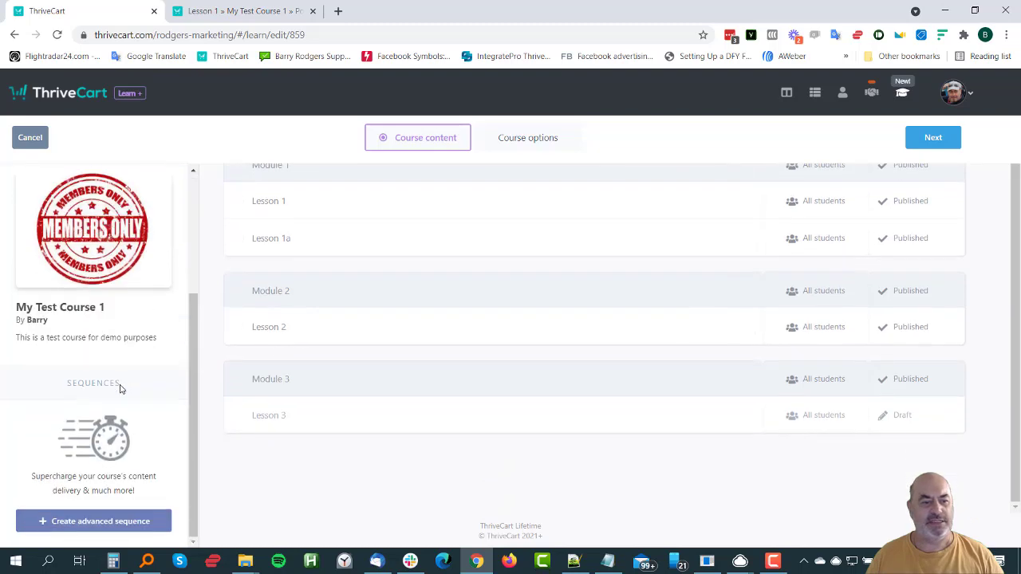
pyautogui.click(91, 522)
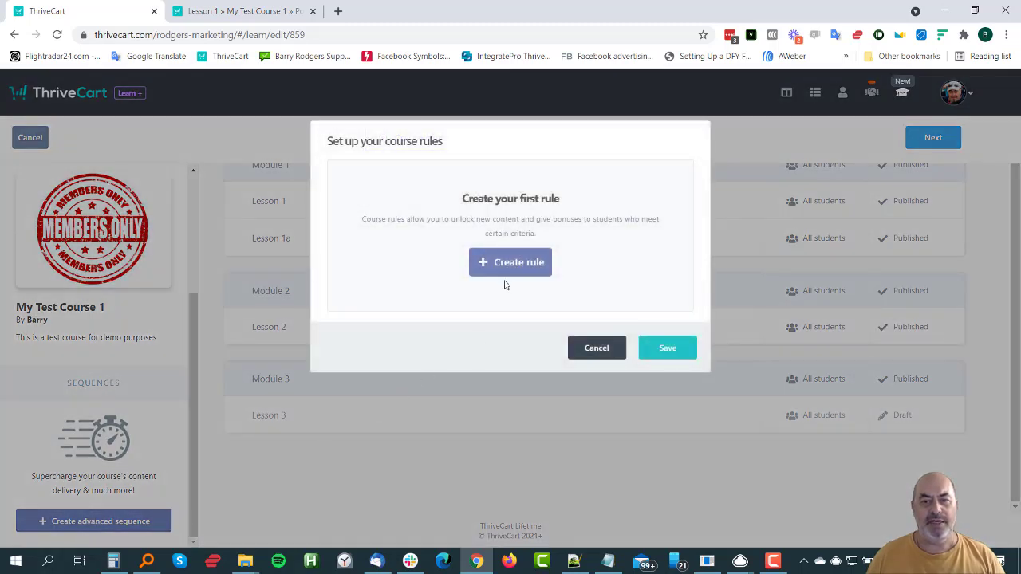
pyautogui.click(515, 268)
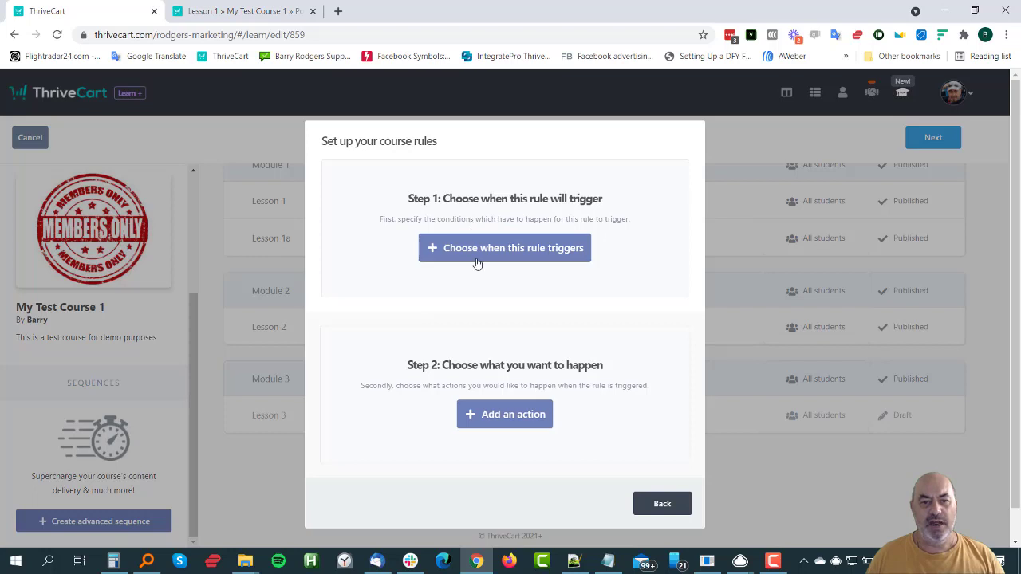
pyautogui.click(483, 249)
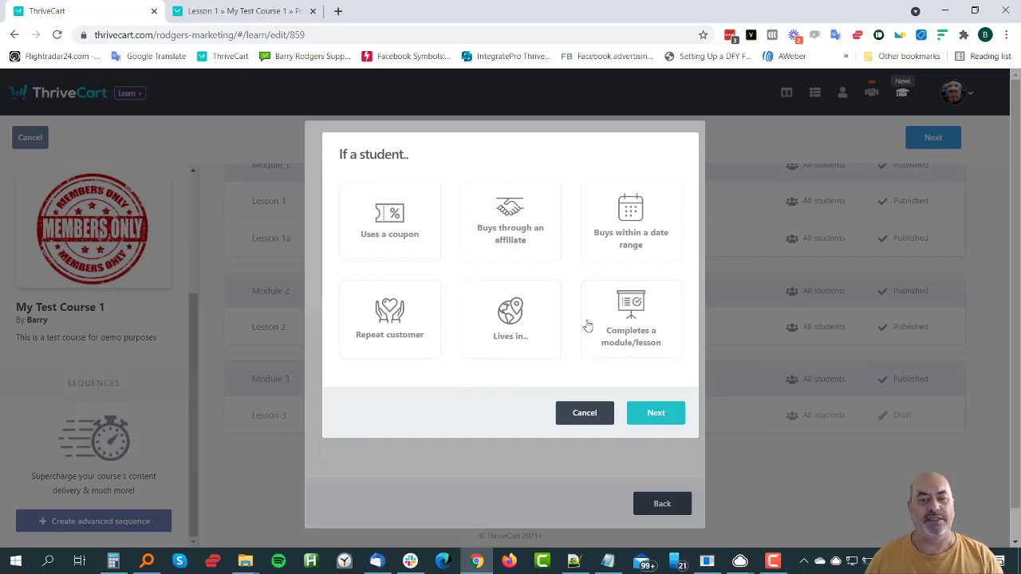
pyautogui.click(650, 326)
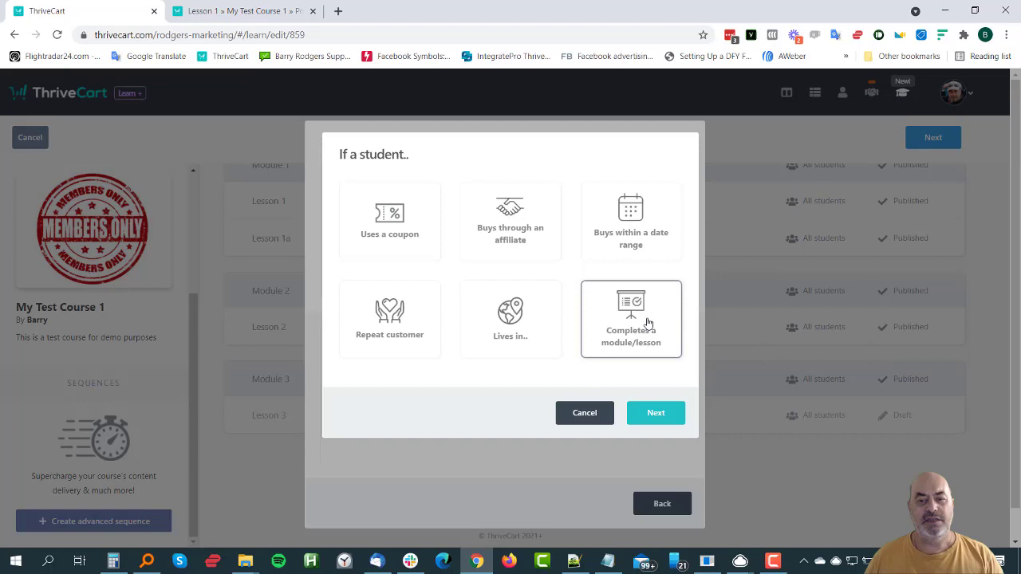
pyautogui.click(668, 417)
pyautogui.click(503, 273)
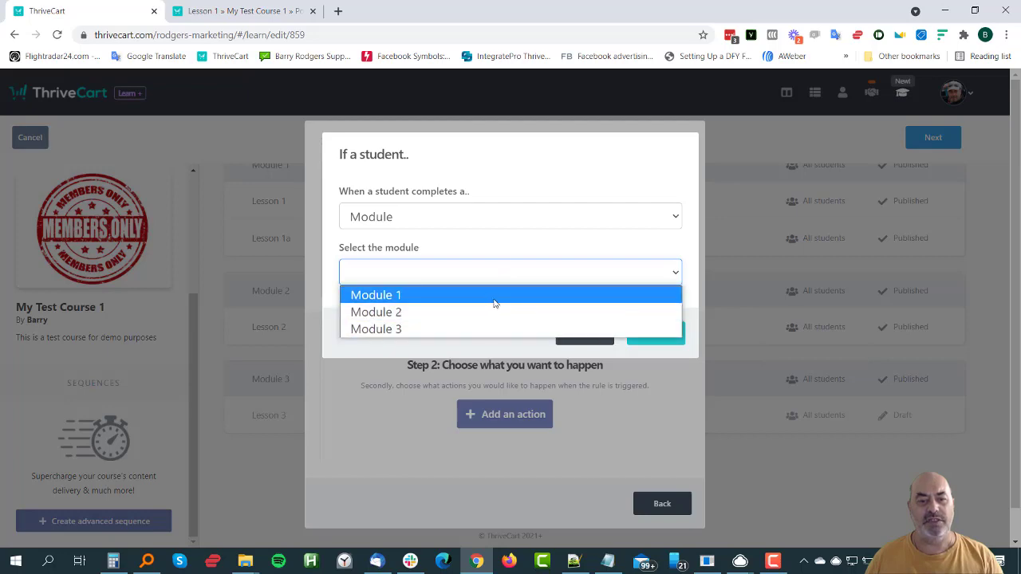
pyautogui.click(495, 295)
pyautogui.click(654, 335)
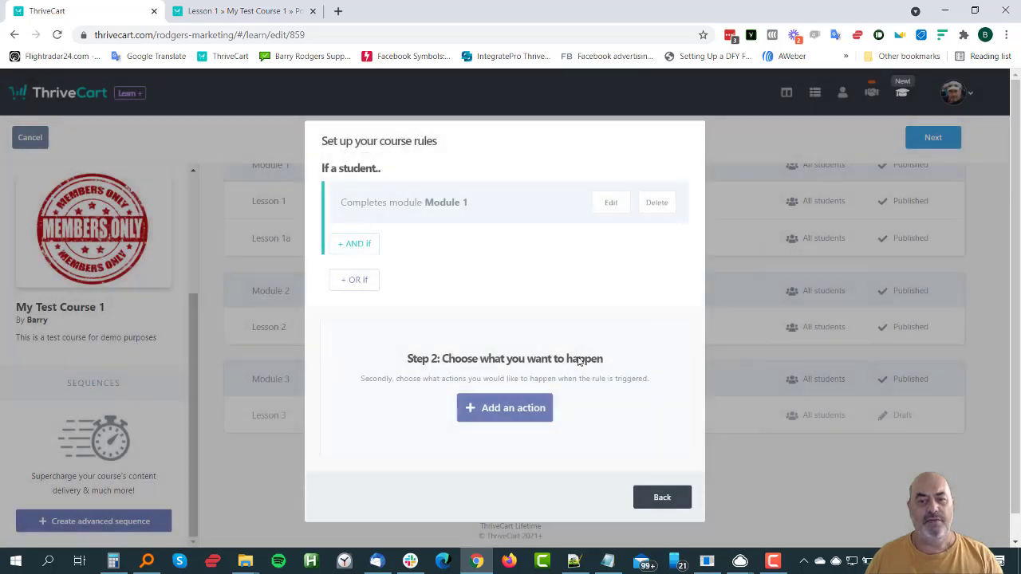
# Try adding a give-an-award action to the rule with the award text "Well done that man!".
pyautogui.click(505, 408)
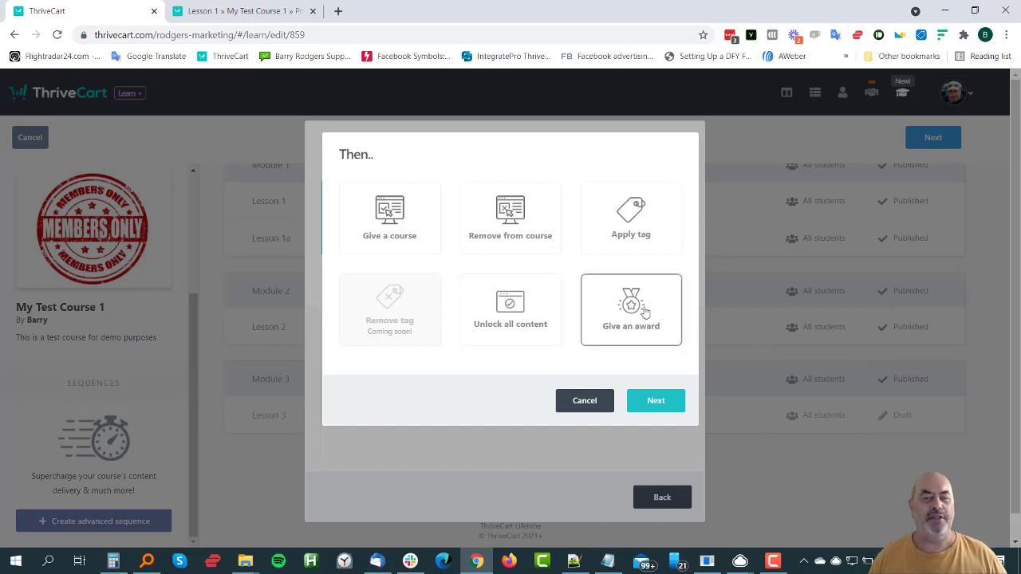
pyautogui.click(656, 401)
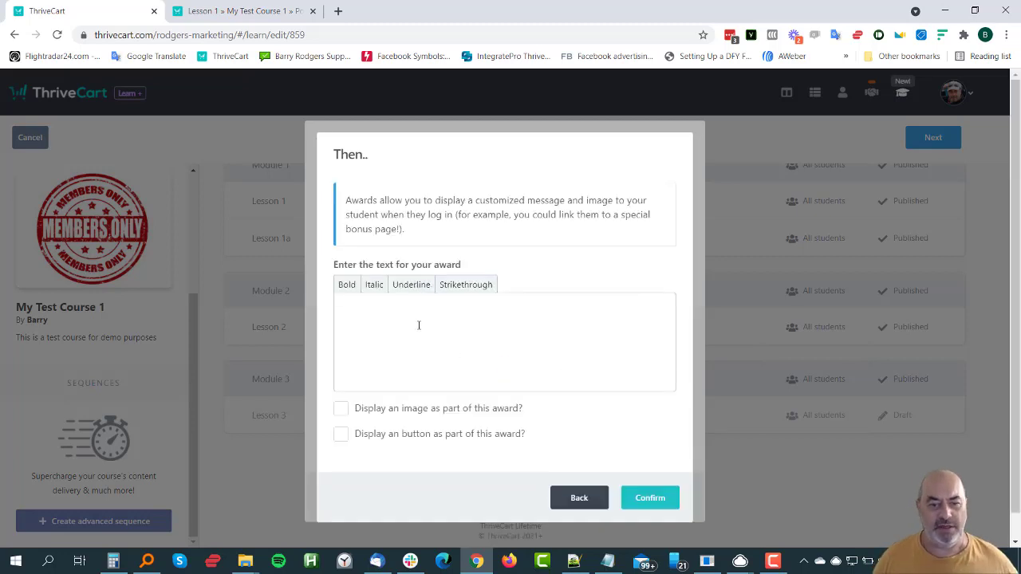
pyautogui.write('Well do')
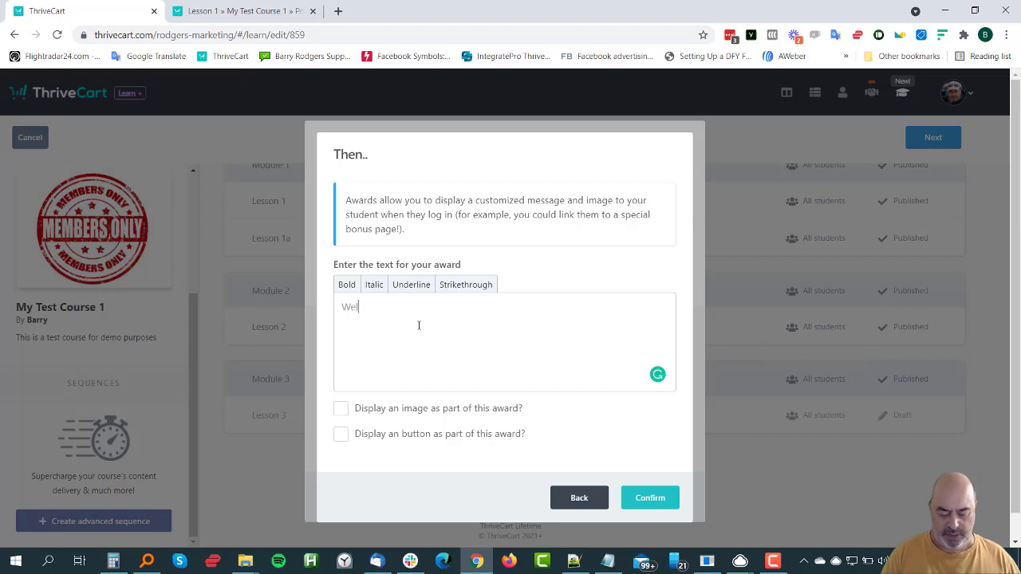
pyautogui.write('t')
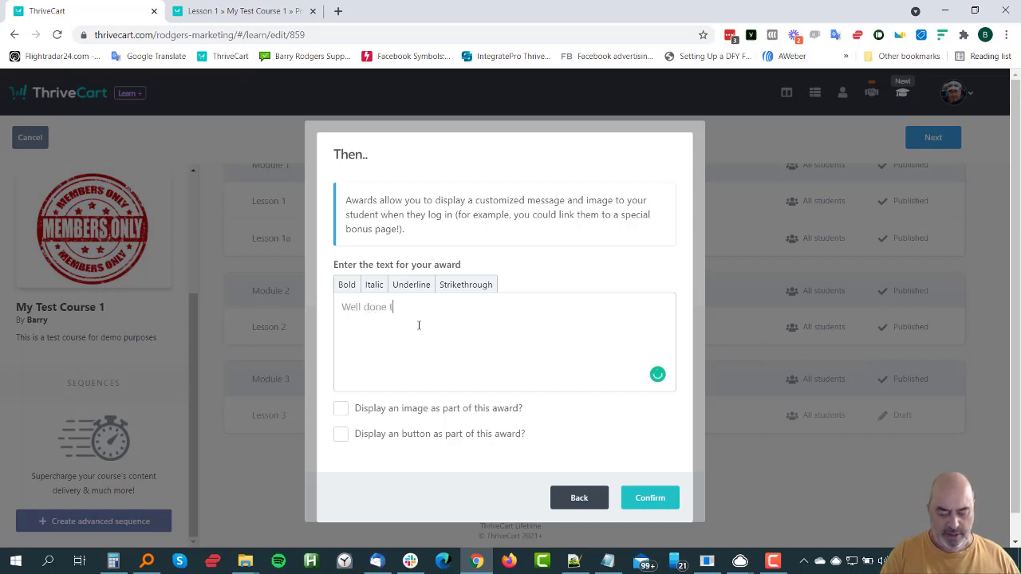
pyautogui.write('hat man!')
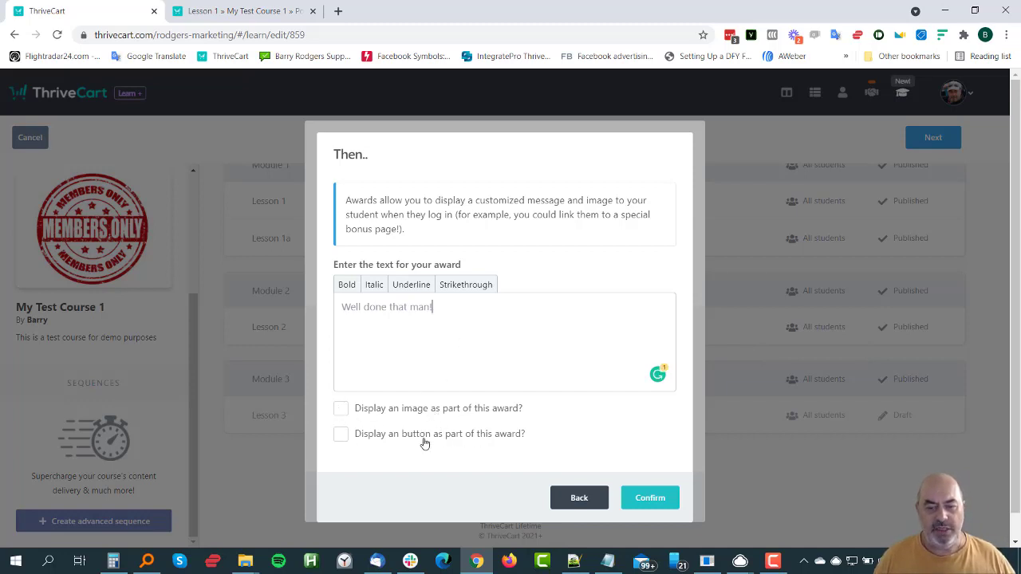
# Try displaying an image as part of the award, examine the upload area, and turn the option back off.
pyautogui.click(343, 409)
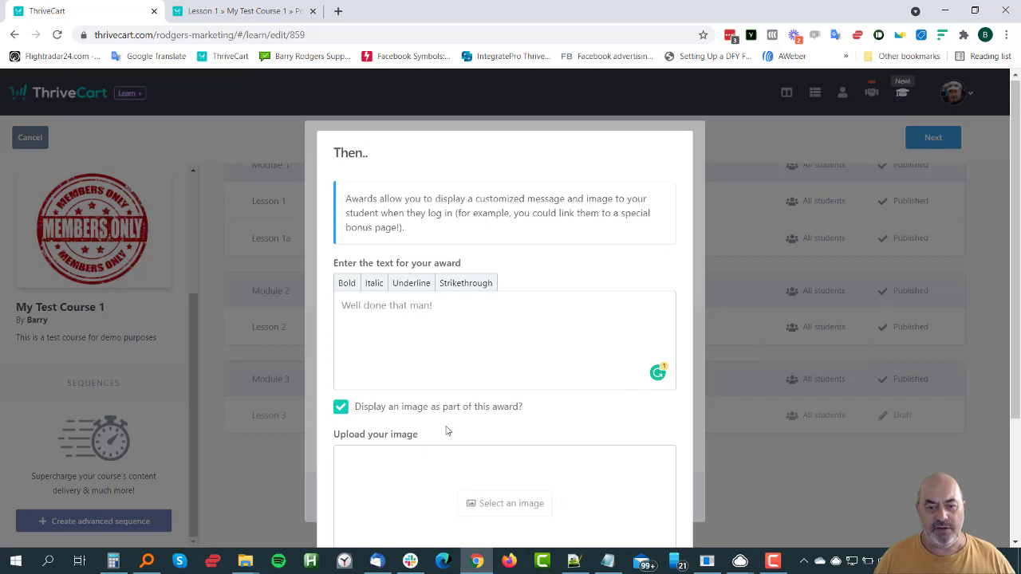
pyautogui.scroll(-2, 479, 414)
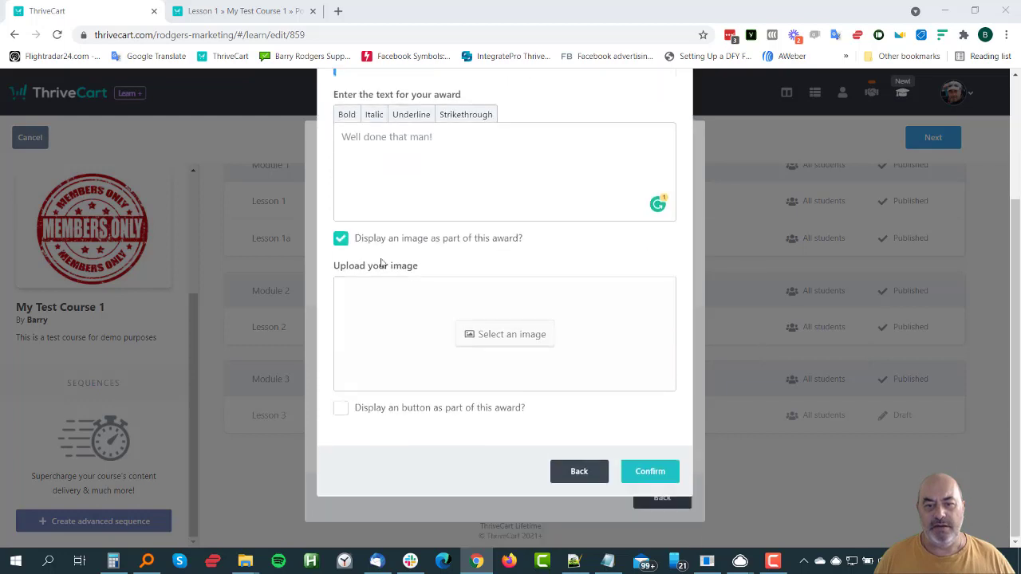
pyautogui.click(657, 388)
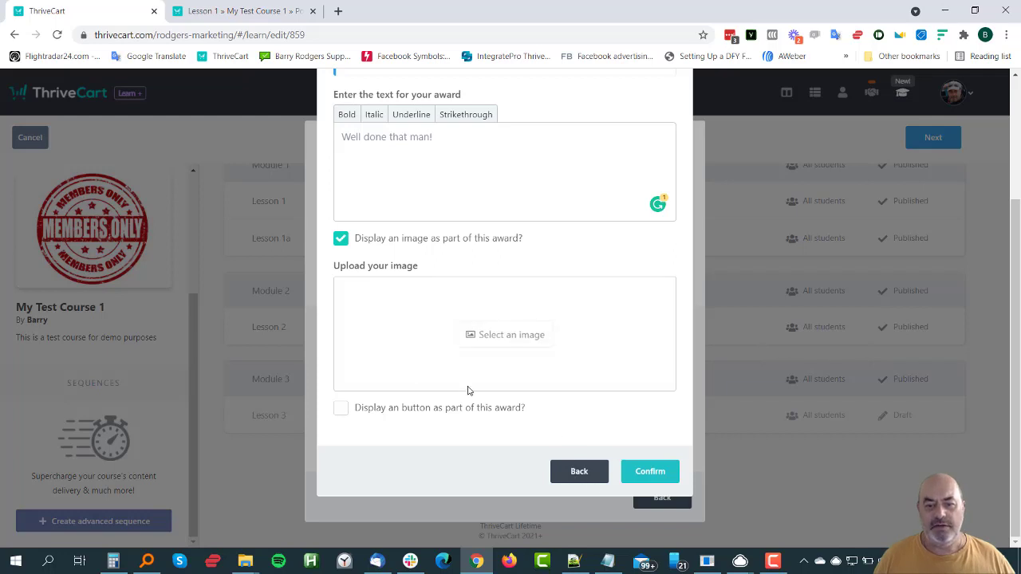
pyautogui.click(341, 237)
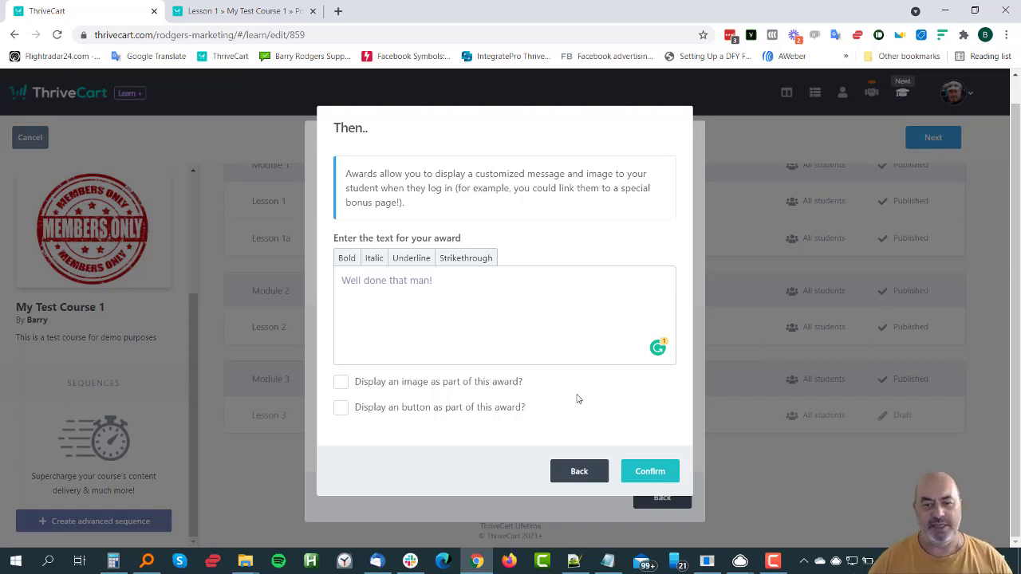
# Discard the award action, delete the Module 1 completion condition, and leave the course rules without saving.
pyautogui.click(595, 472)
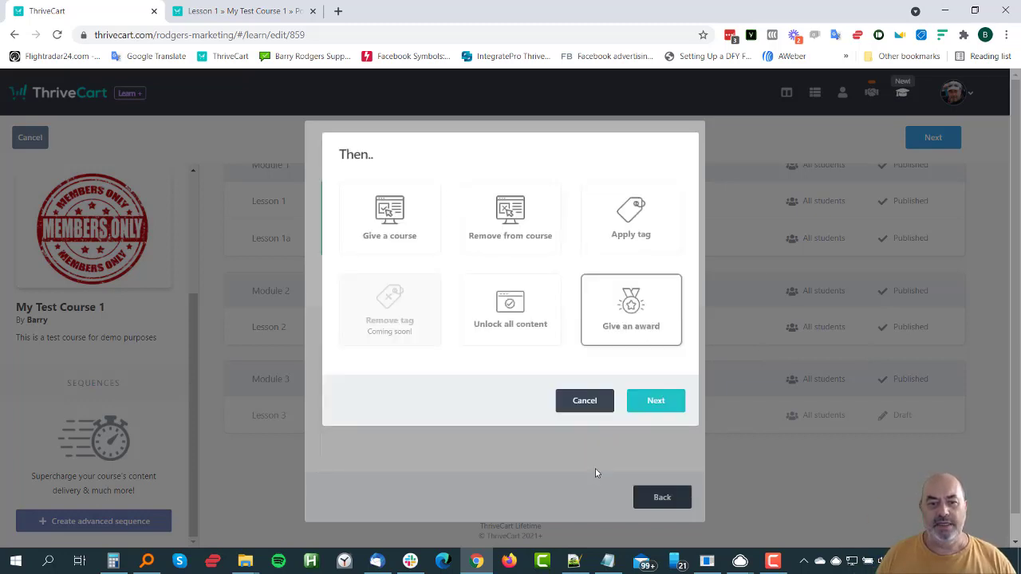
pyautogui.click(586, 400)
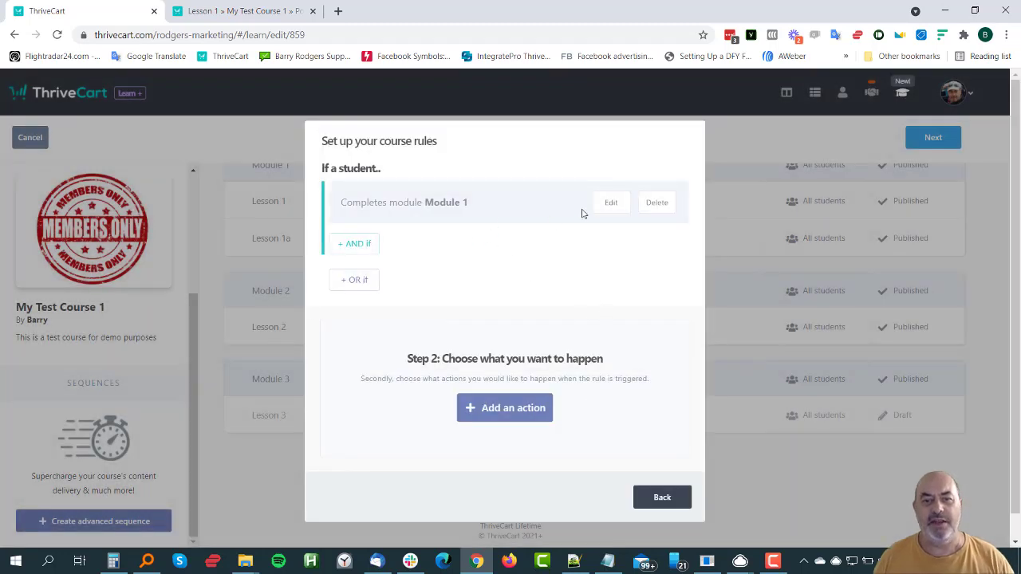
pyautogui.click(666, 206)
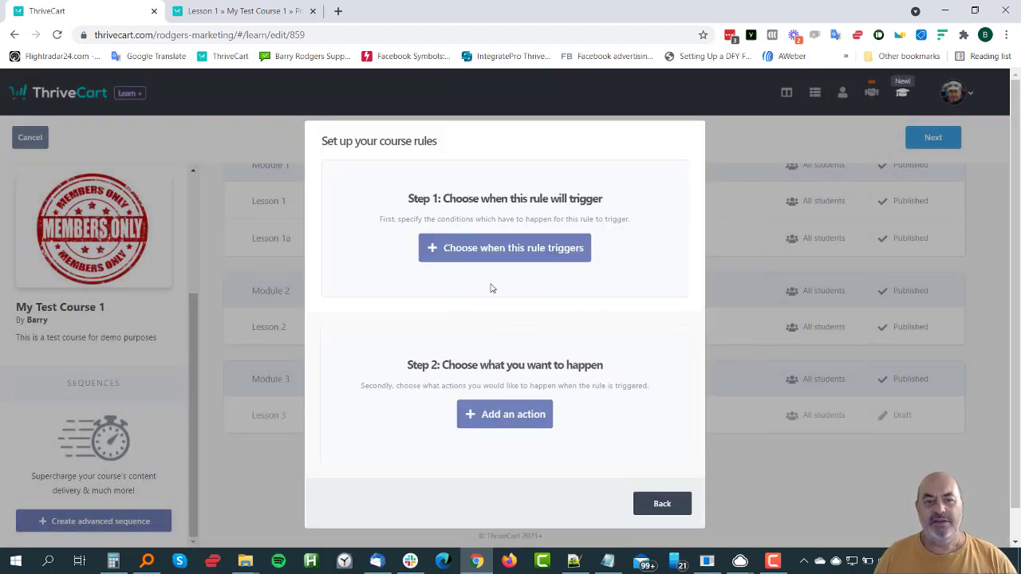
pyautogui.click(665, 504)
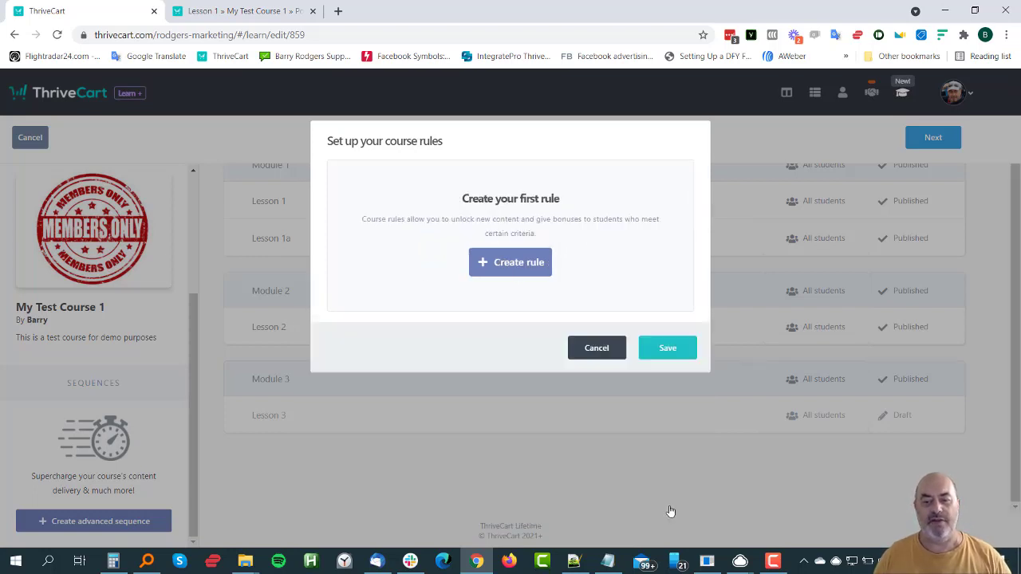
pyautogui.click(612, 350)
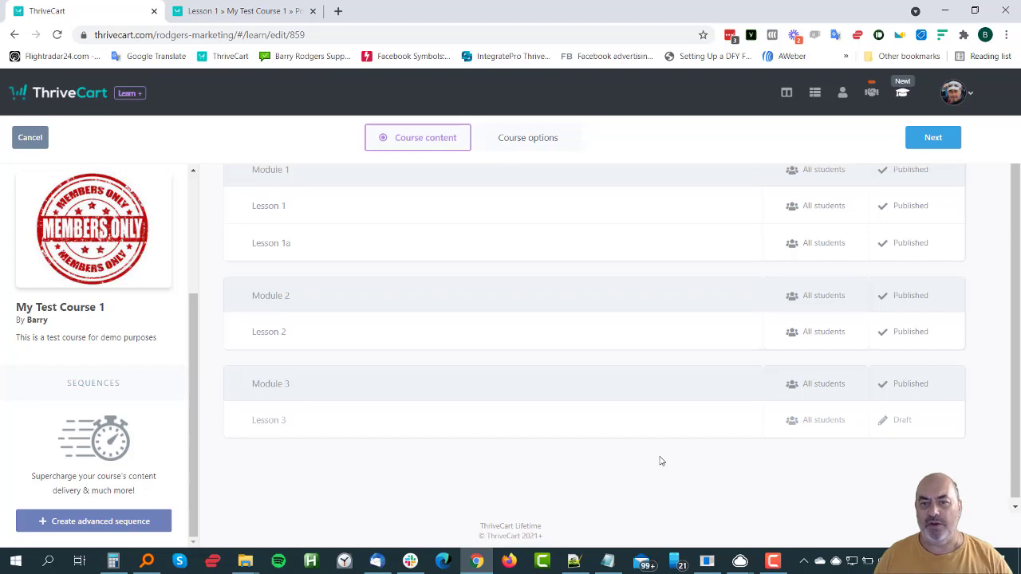
# Go on to the course options and start a new behavior rule based on student behaviour.
pyautogui.scroll(1, 662, 455)
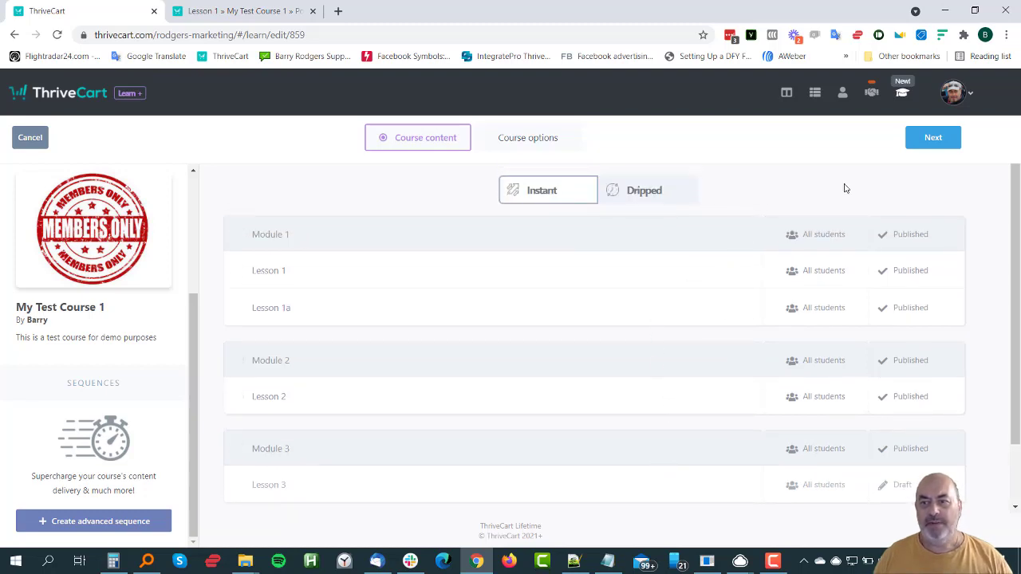
pyautogui.click(933, 138)
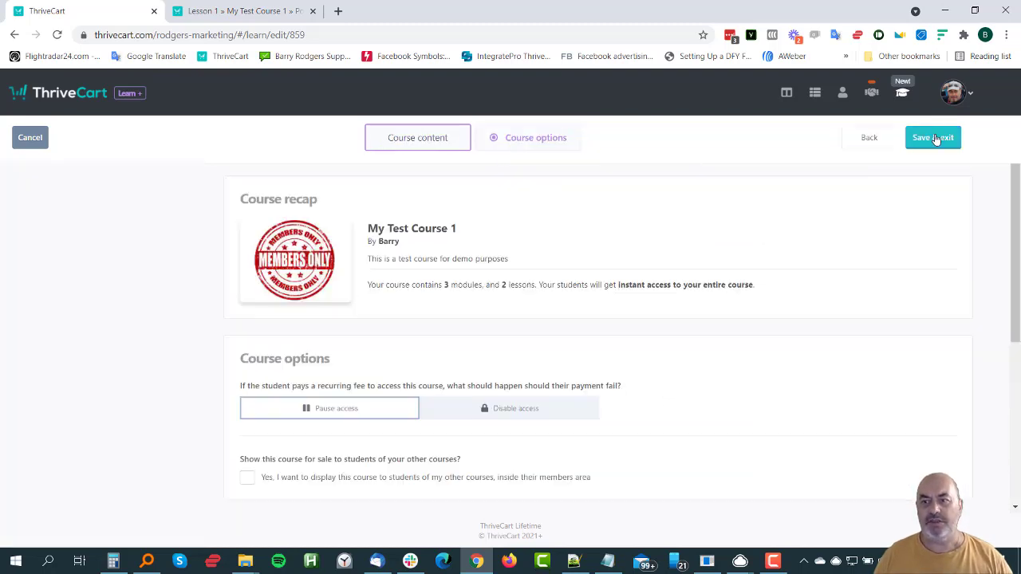
pyautogui.scroll(-3, 183, 333)
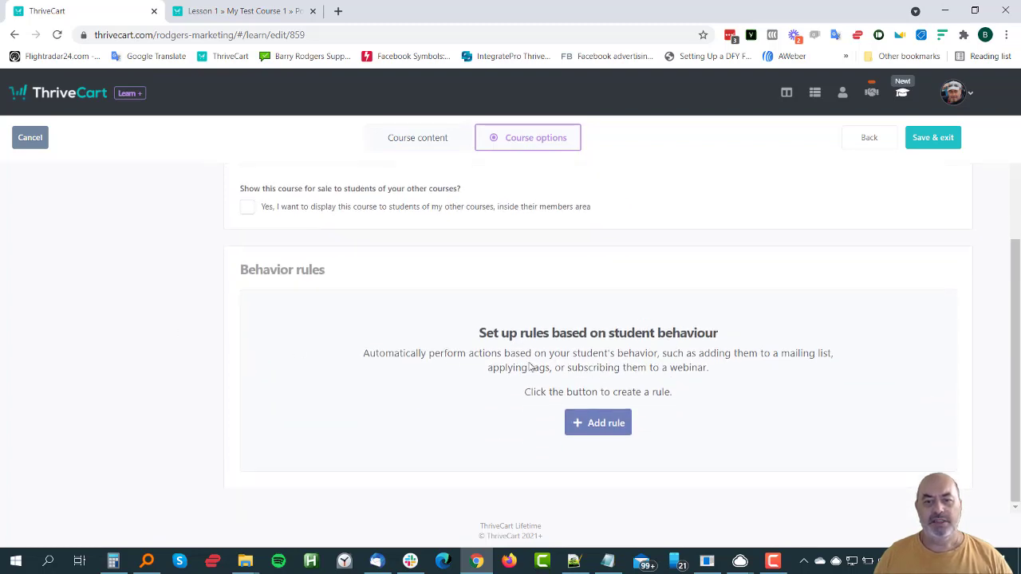
pyautogui.scroll(3, 171, 412)
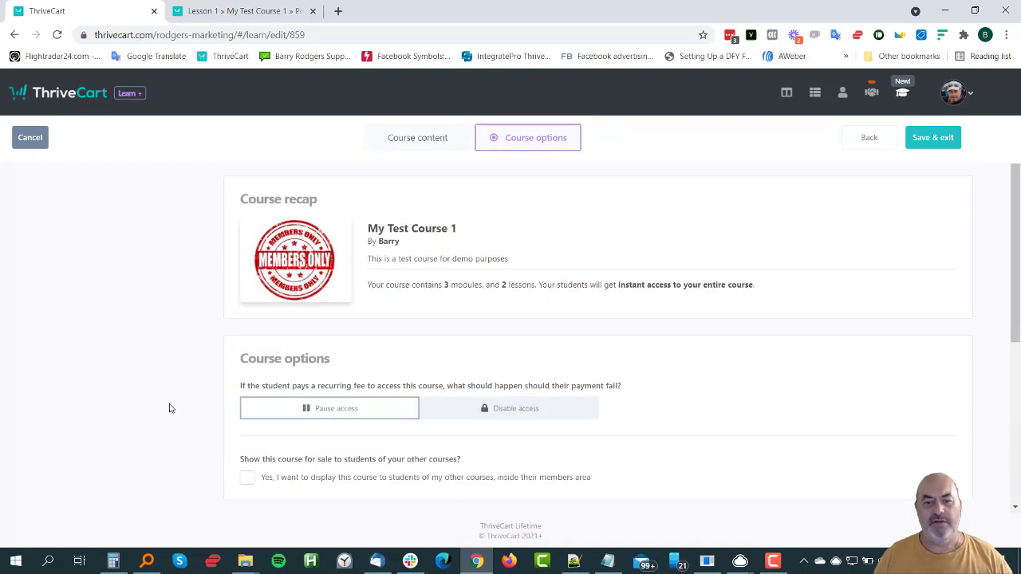
pyautogui.scroll(-3, 284, 426)
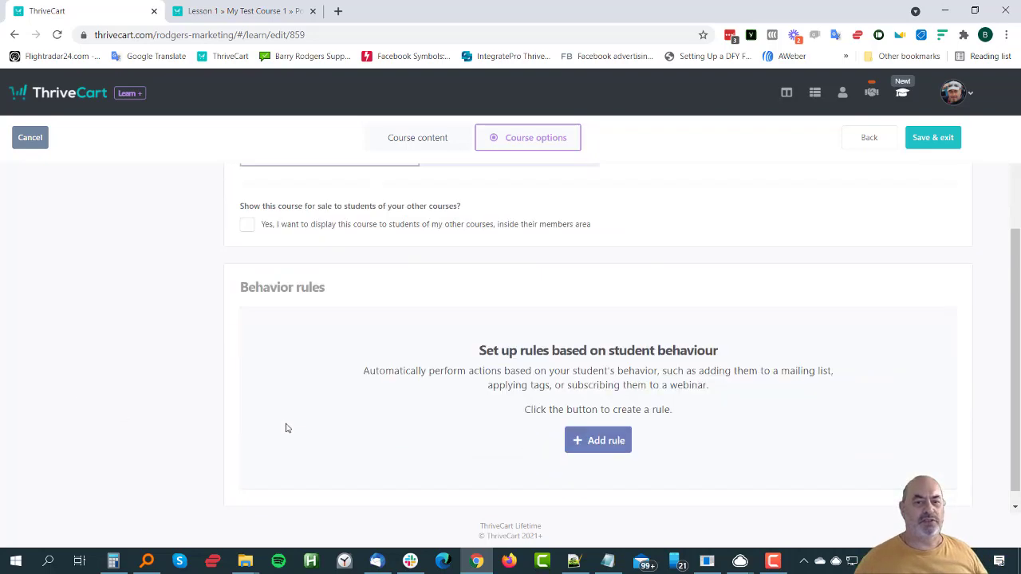
pyautogui.click(625, 417)
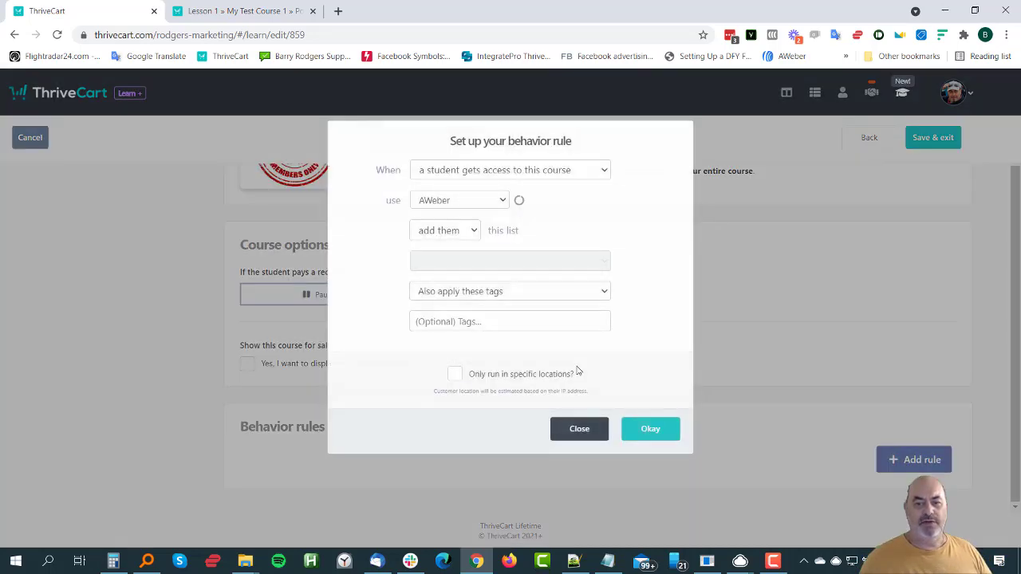
# Try triggering the behavior rule when a student is resumed or reactivated, and review the integration and list choices, keeping AWeber.
pyautogui.click(559, 172)
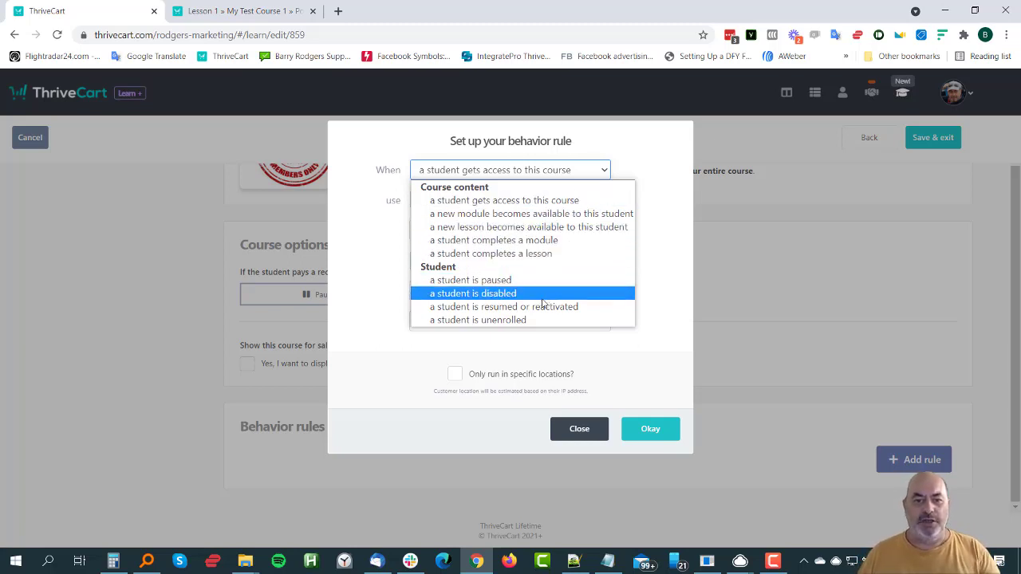
pyautogui.click(501, 308)
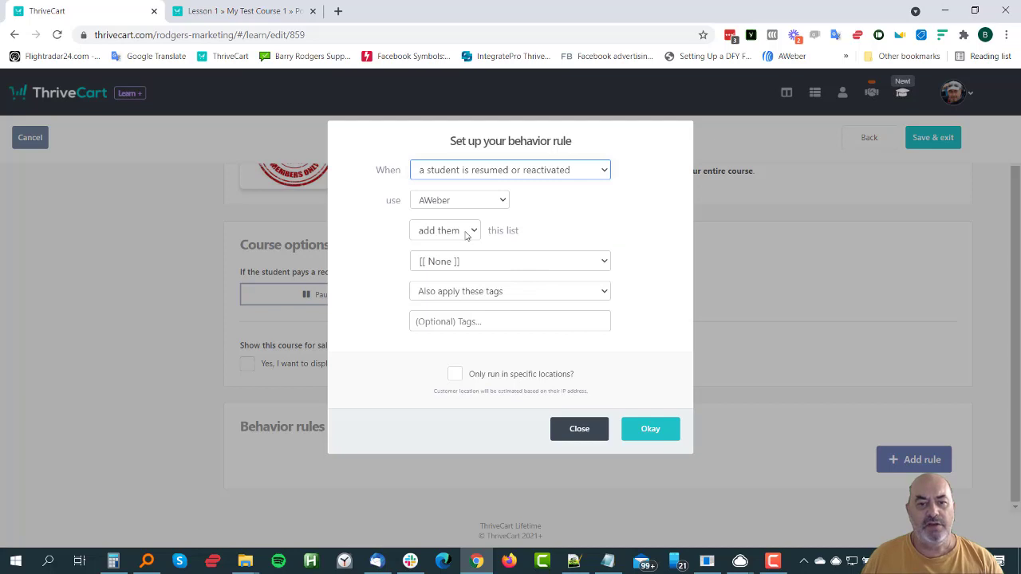
pyautogui.click(464, 204)
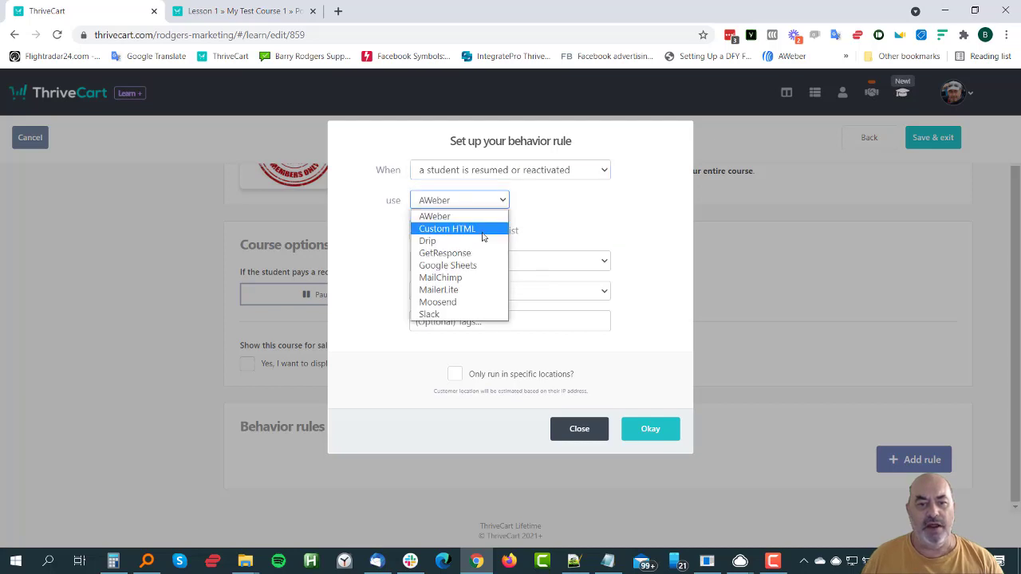
pyautogui.click(460, 217)
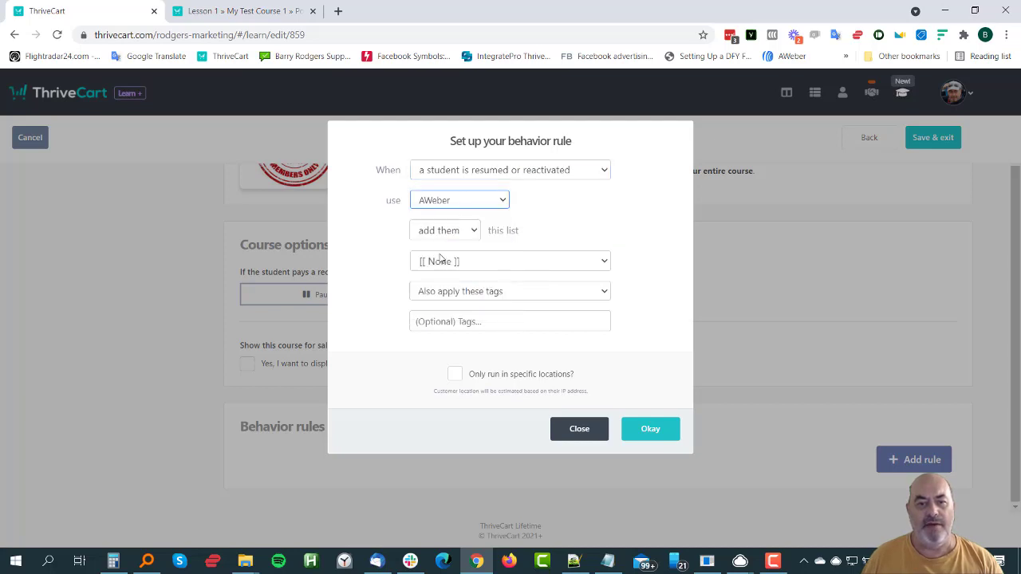
pyautogui.click(440, 231)
pyautogui.click(439, 231)
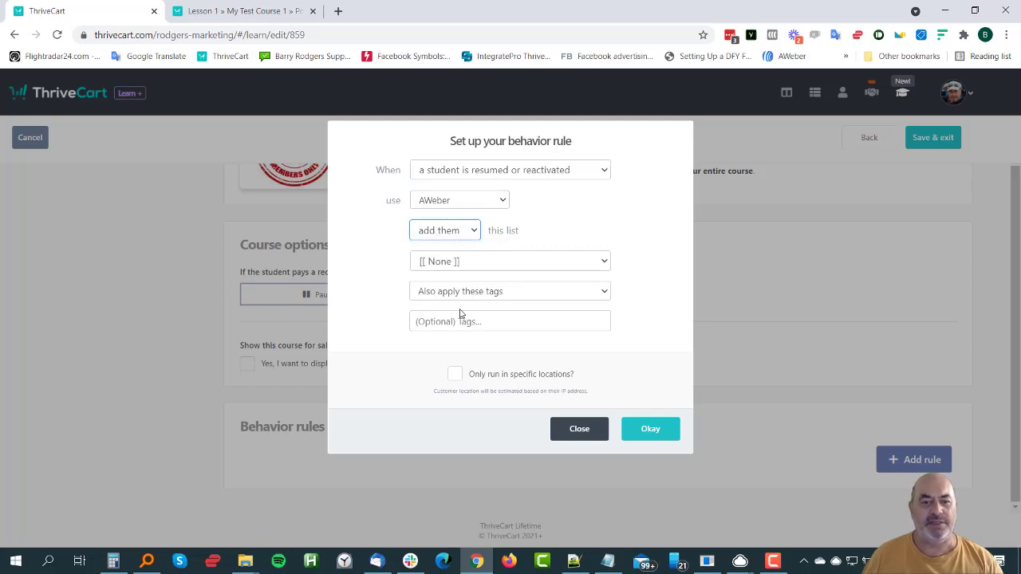
pyautogui.click(481, 206)
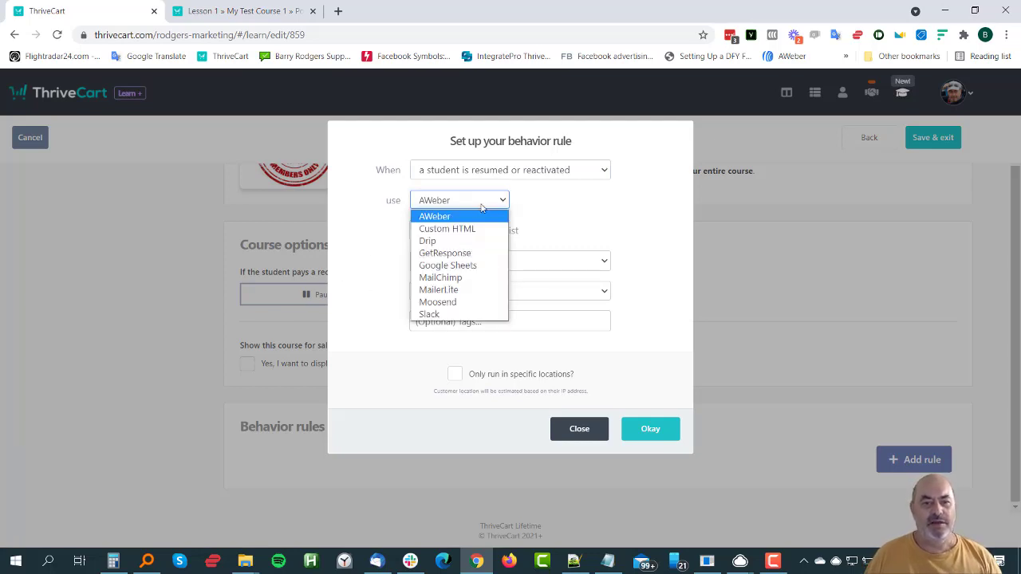
pyautogui.click(349, 228)
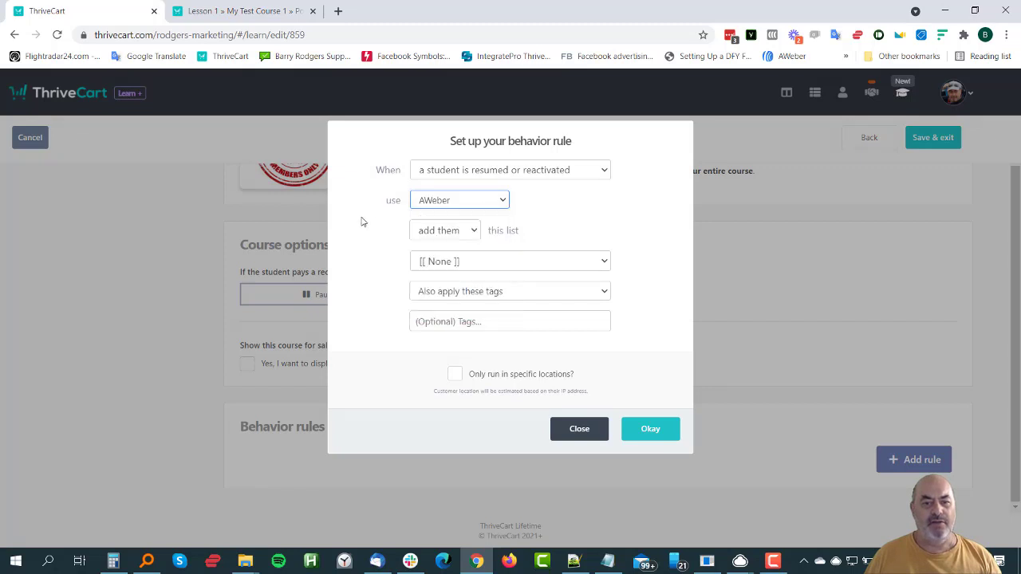
# Set the behavior rule to trigger when a student completes a specific module, Module 3, and go to the optional tags entry.
pyautogui.click(575, 170)
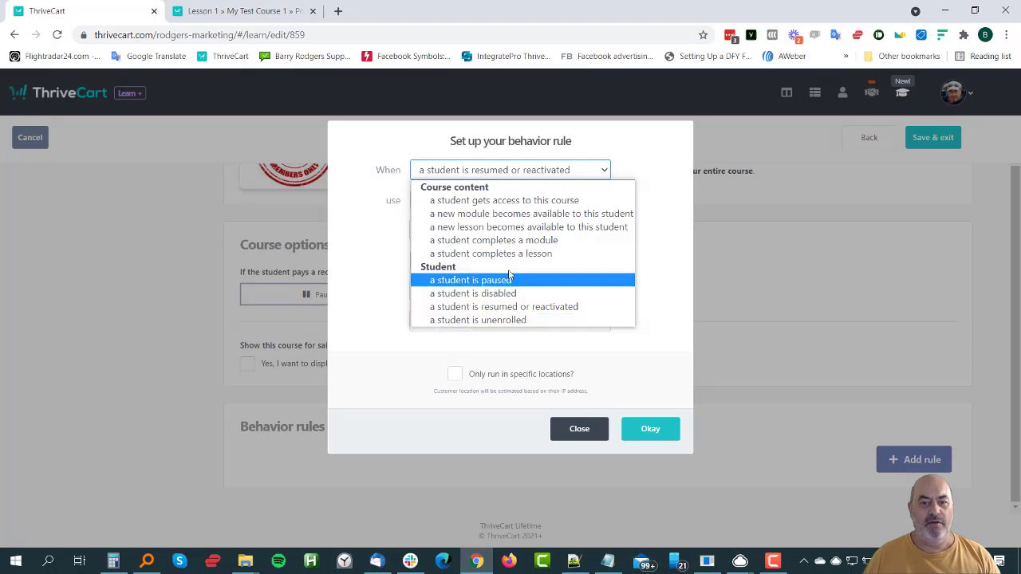
pyautogui.click(541, 242)
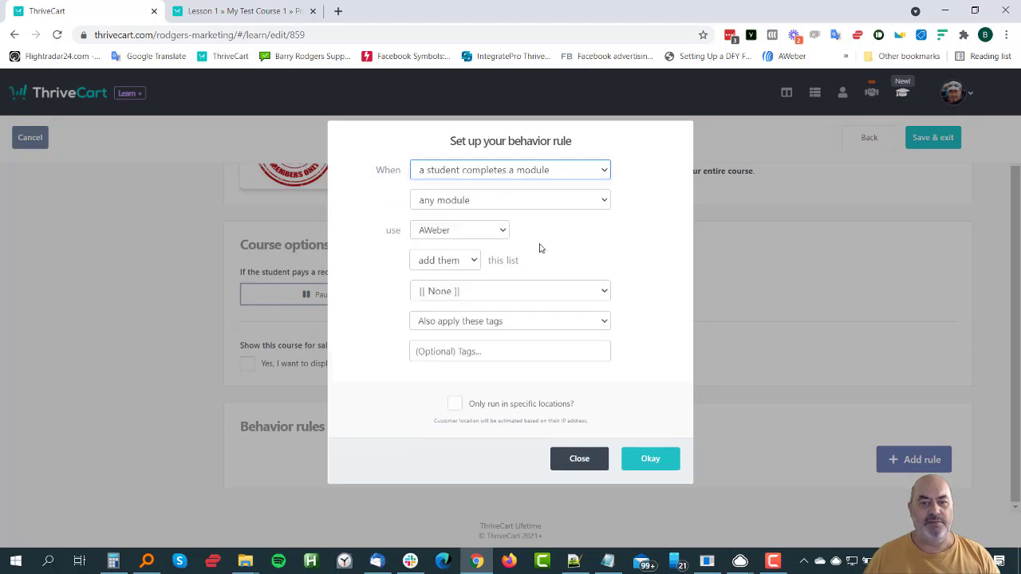
pyautogui.click(485, 209)
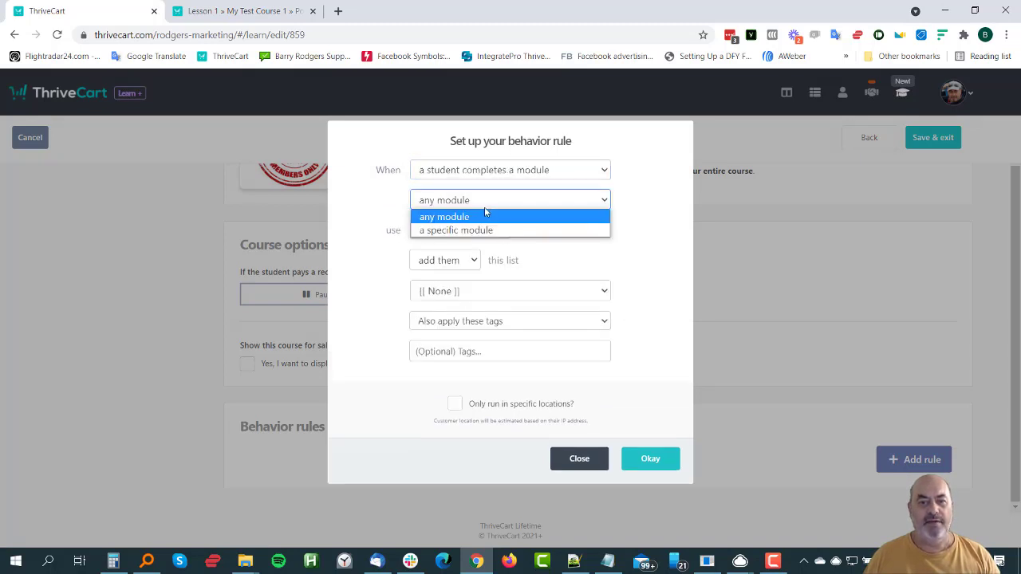
pyautogui.click(483, 230)
pyautogui.click(484, 229)
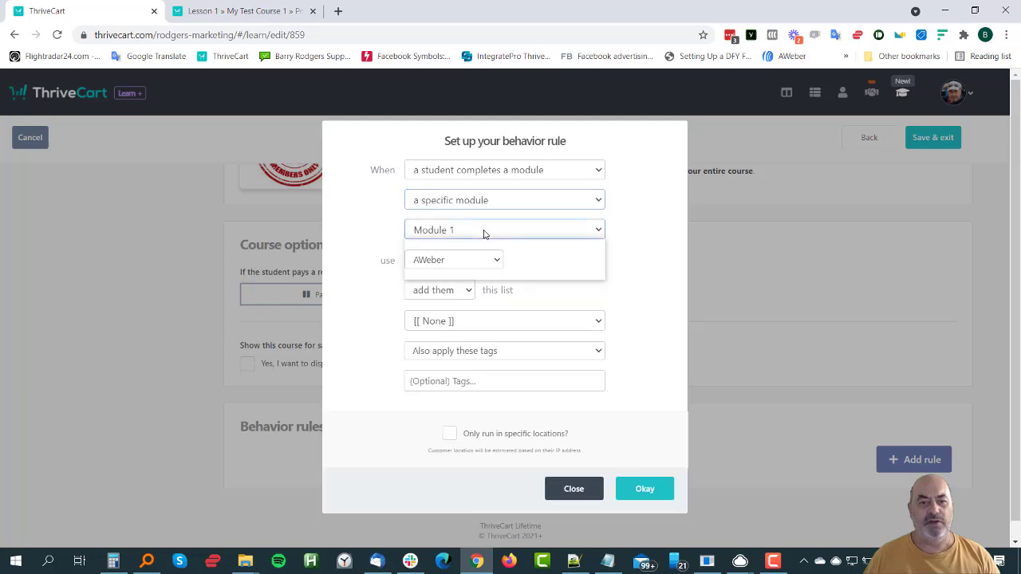
pyautogui.click(477, 275)
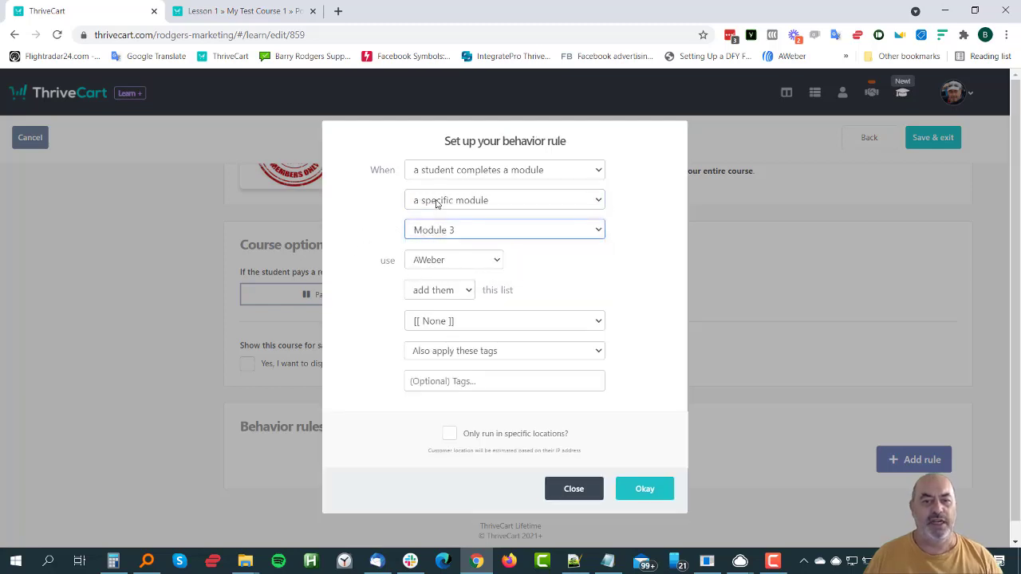
pyautogui.click(483, 172)
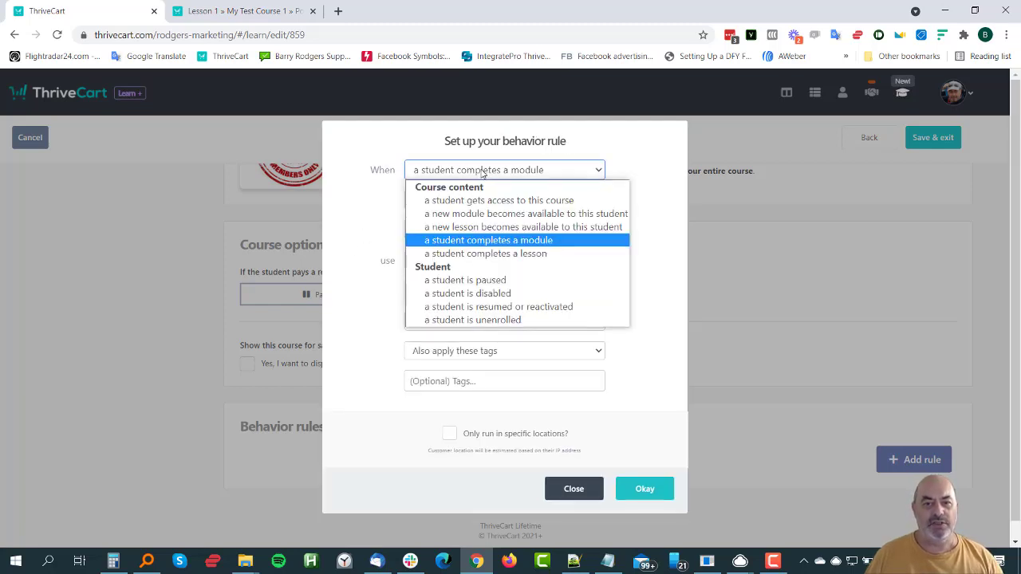
pyautogui.click(342, 253)
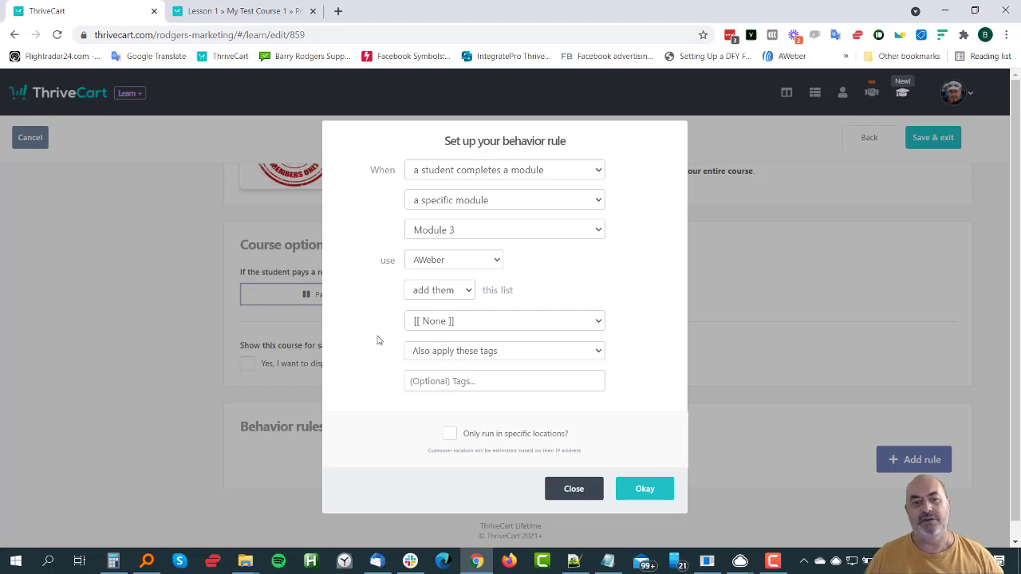
pyautogui.click(453, 379)
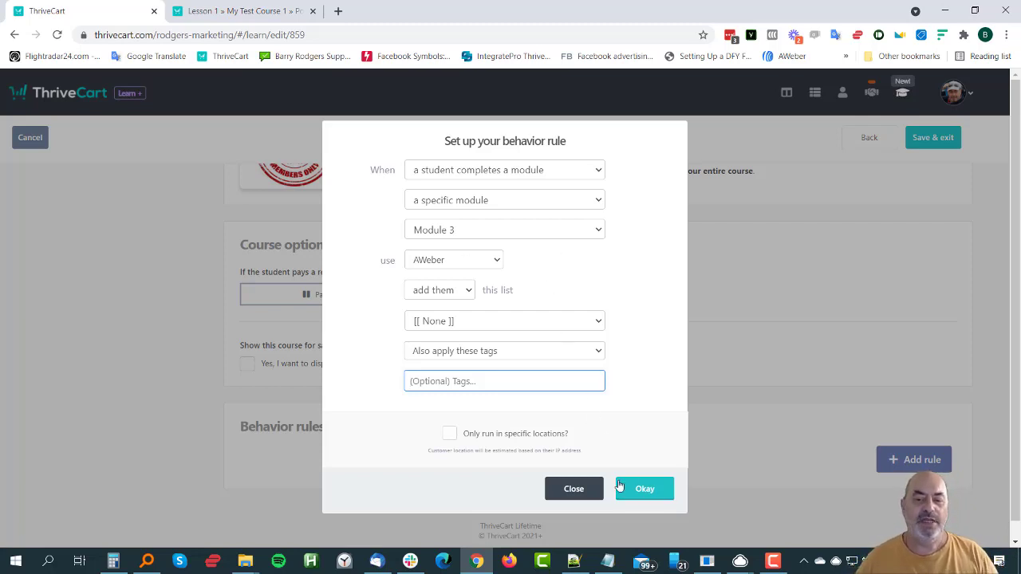
# Discard the unfinished behavior rule and return to the course content overview of My Test Course 1.
pyautogui.click(572, 489)
pyautogui.scroll(4, 249, 331)
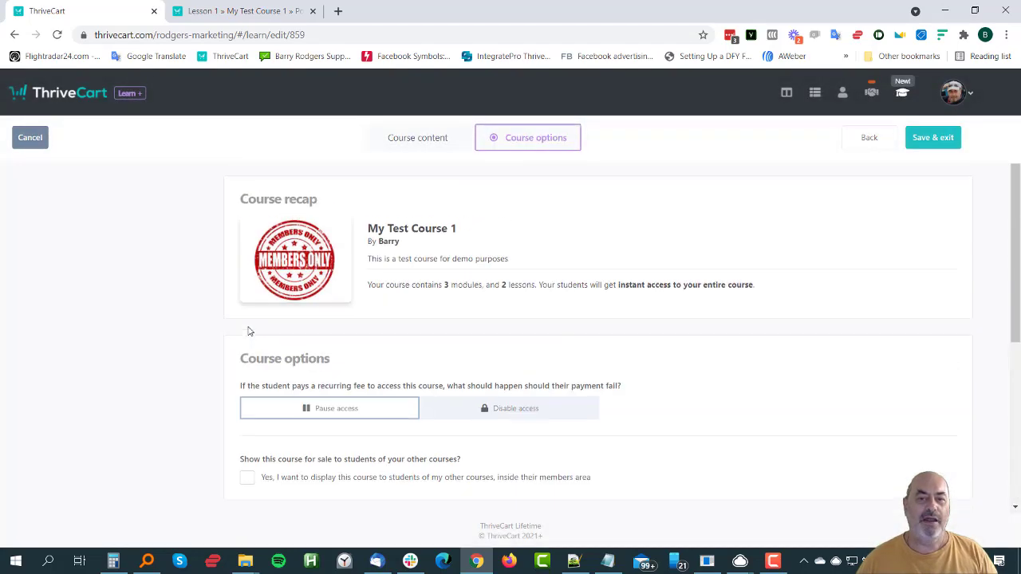
pyautogui.click(425, 138)
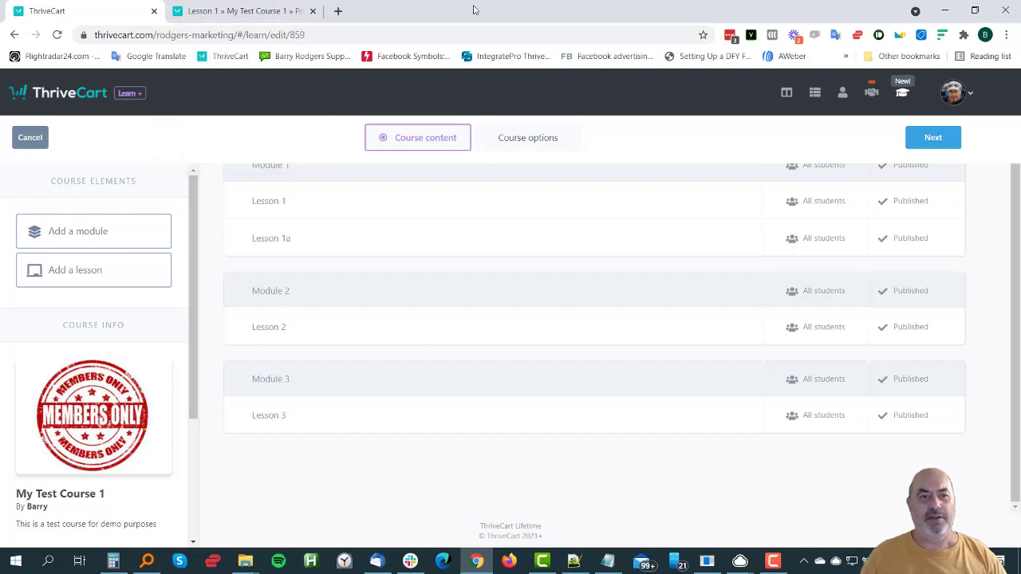
# Switch to the student view of My Test Course 1 and look over the Lesson 1 page and its module list.
pyautogui.moveTo(238, 12)
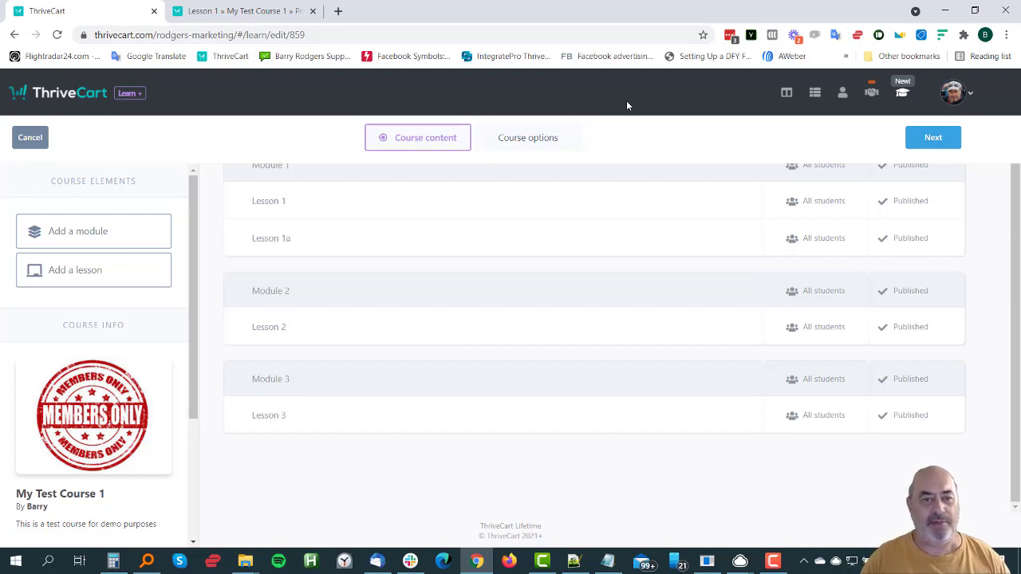
pyautogui.click(236, 12)
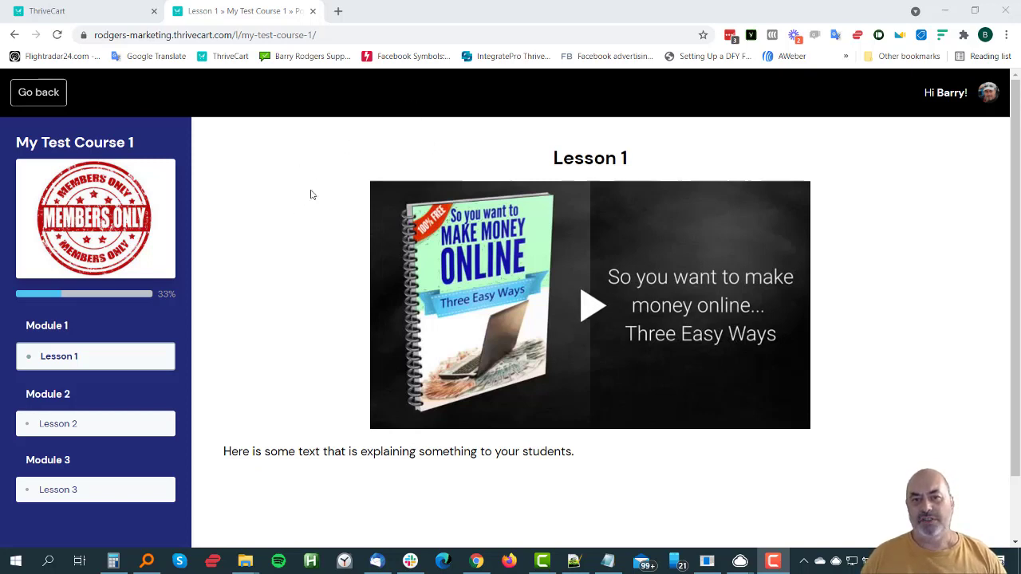
pyautogui.scroll(-1, 288, 239)
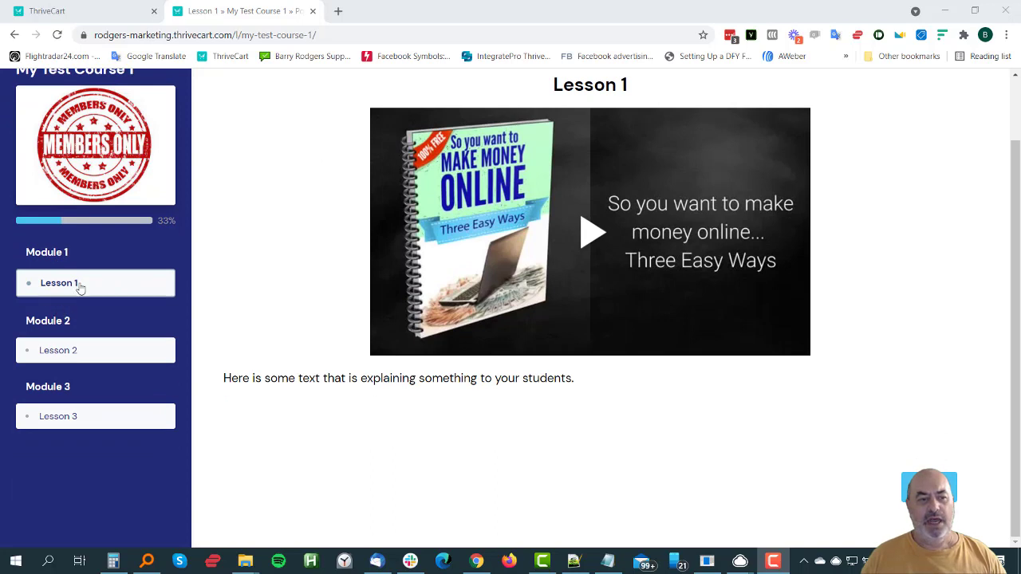
pyautogui.scroll(2, 82, 274)
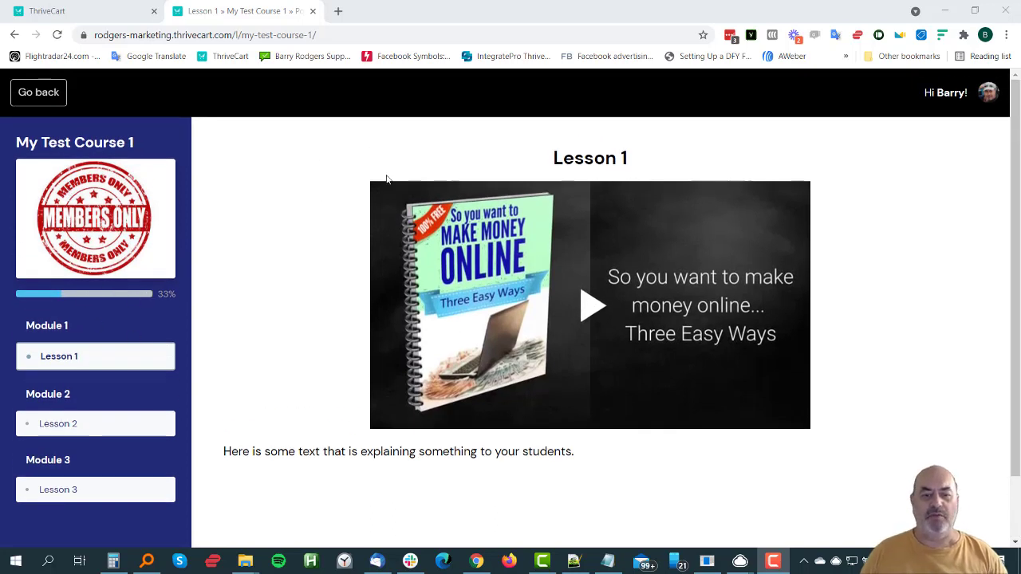
pyautogui.scroll(-2, 662, 248)
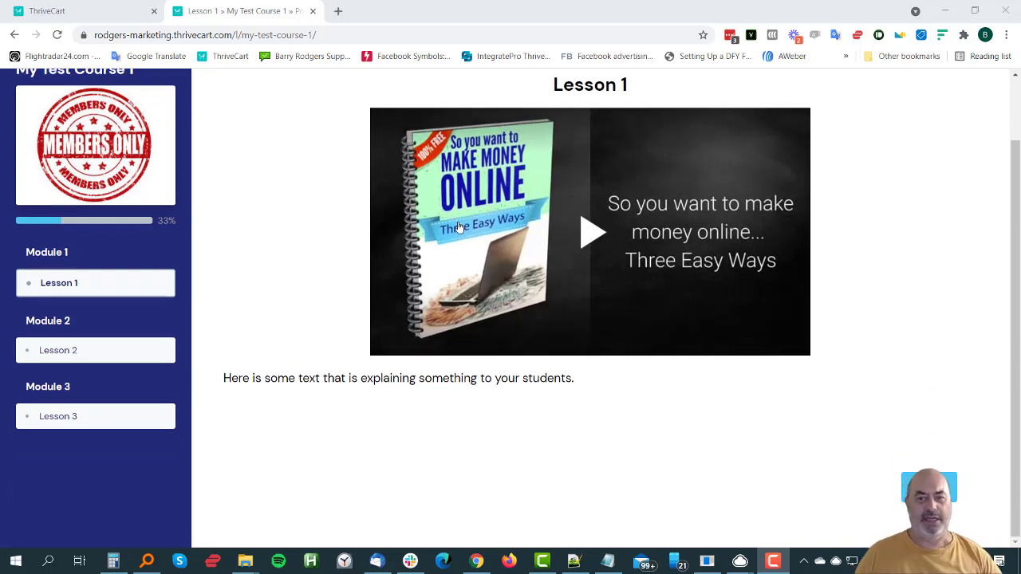
pyautogui.scroll(2, 263, 243)
pyautogui.scroll(-2, 211, 233)
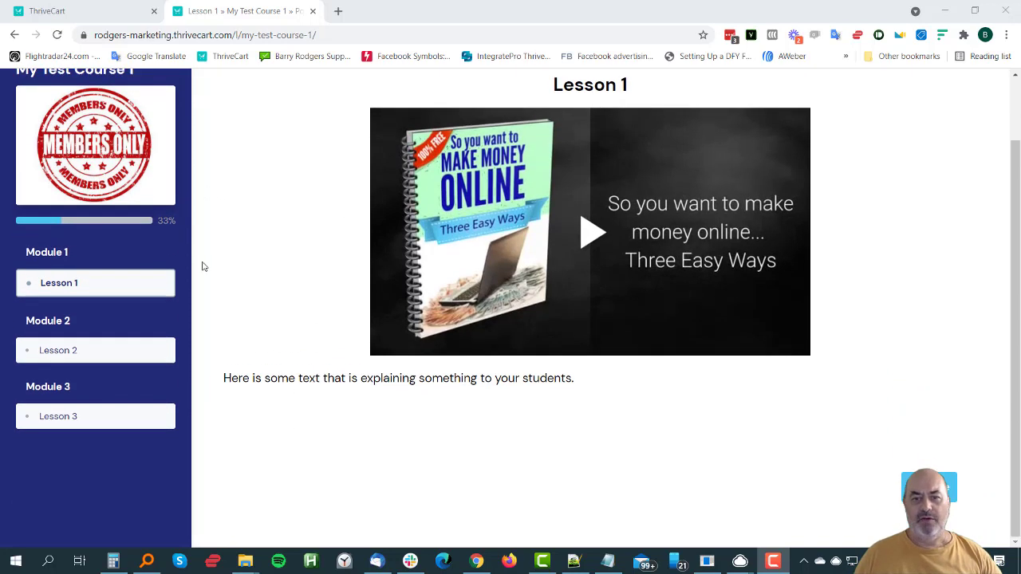
# Open Lesson 2 in the student view, look over its content, and continue to Lesson 3.
pyautogui.click(69, 354)
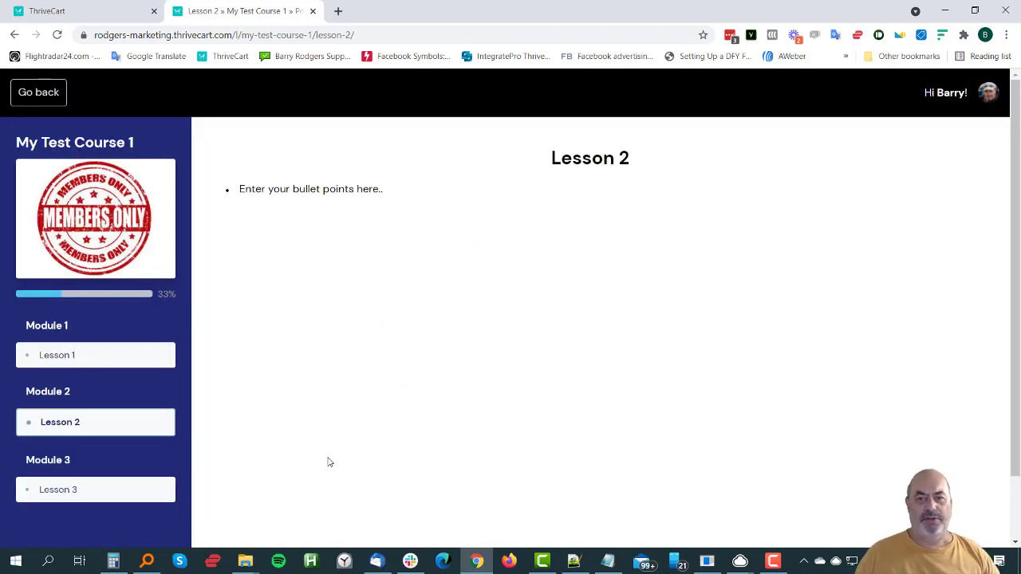
pyautogui.scroll(-1, 905, 462)
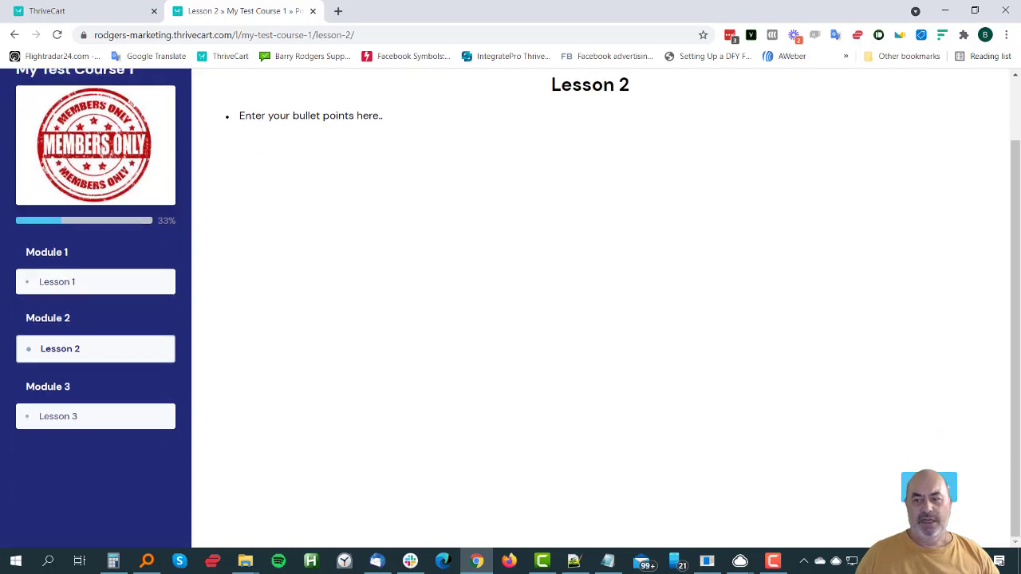
pyautogui.scroll(1, 674, 472)
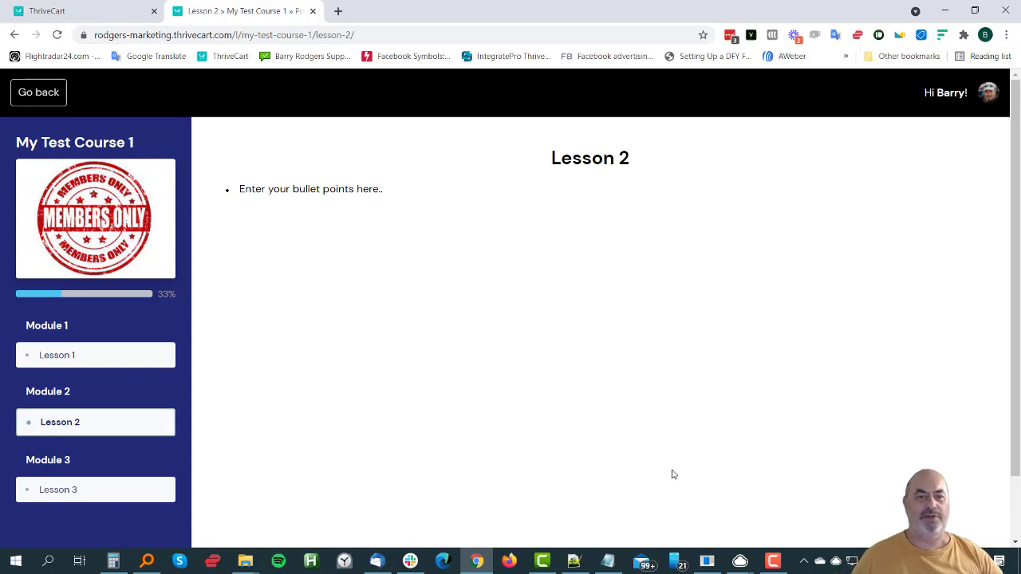
pyautogui.scroll(-1, 722, 417)
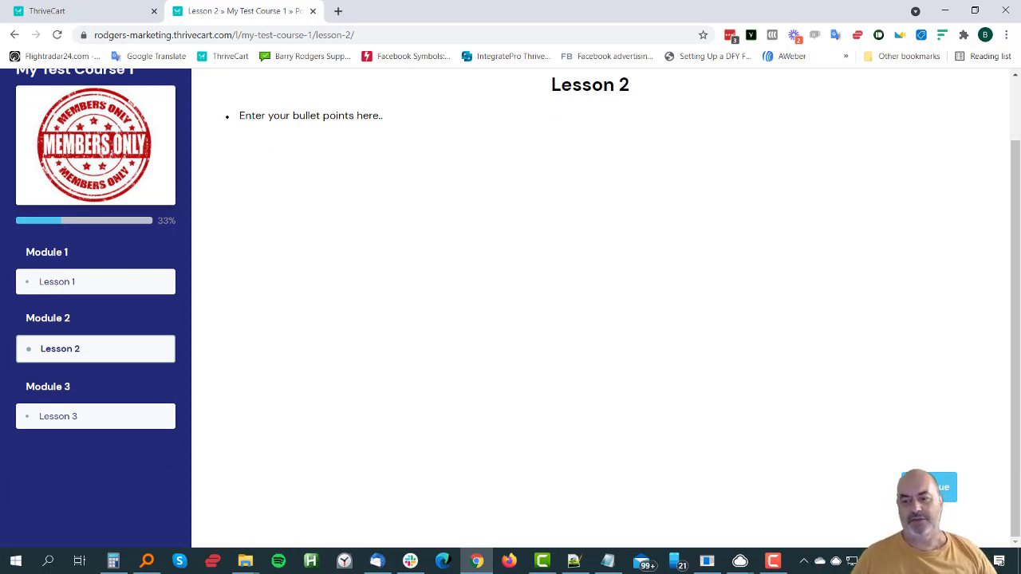
pyautogui.click(929, 487)
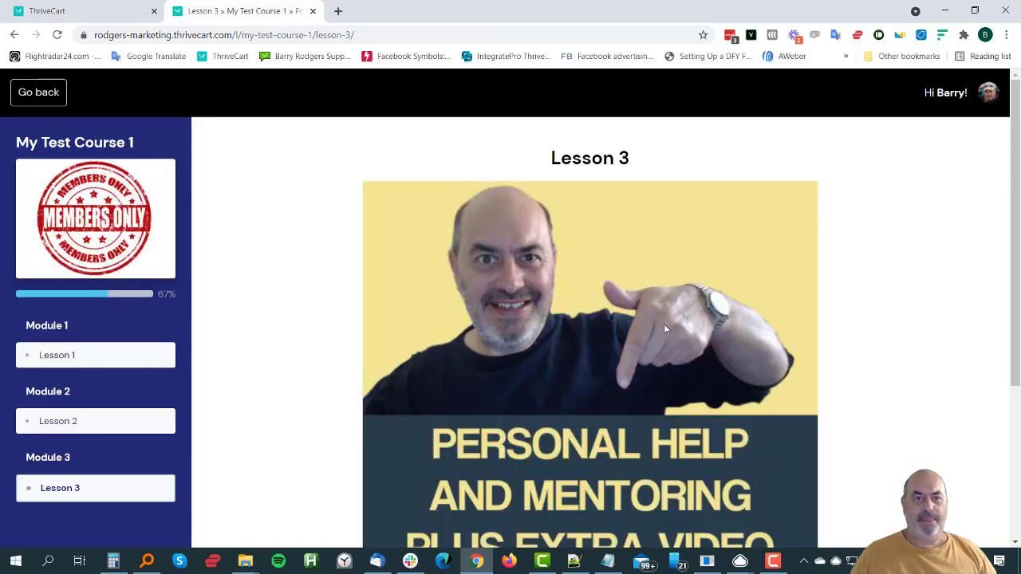
# Review the Lesson 3 page from its image down to the link button, and try to continue past the lesson.
pyautogui.scroll(-3, 338, 292)
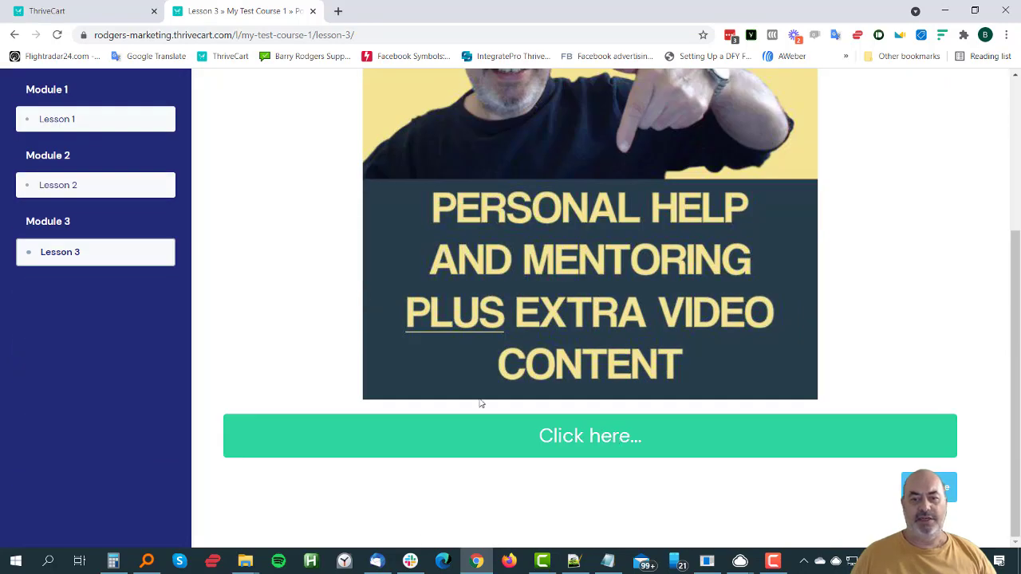
pyautogui.scroll(3, 443, 368)
pyautogui.scroll(-3, 440, 365)
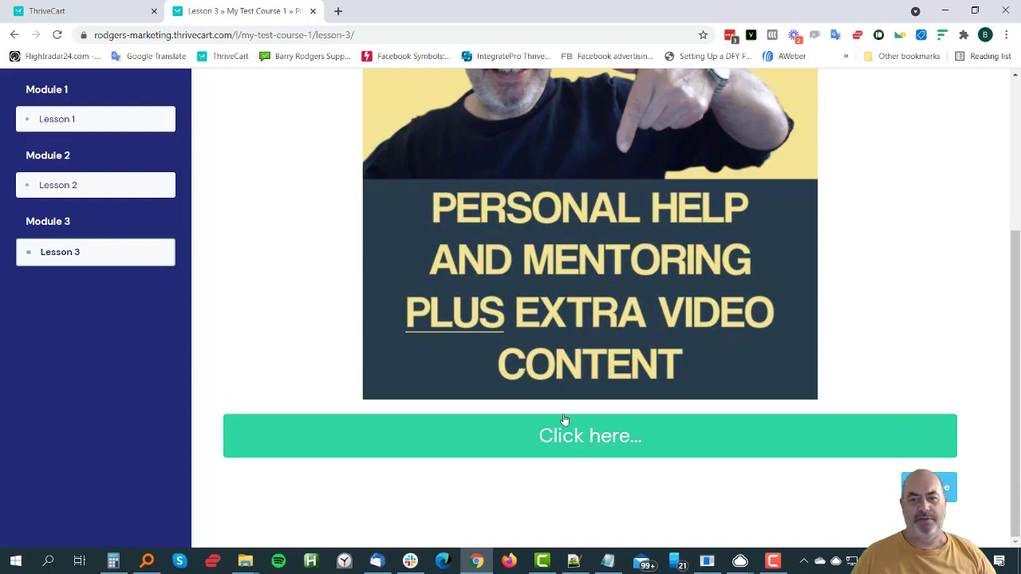
pyautogui.scroll(3, 563, 423)
pyautogui.scroll(-3, 549, 288)
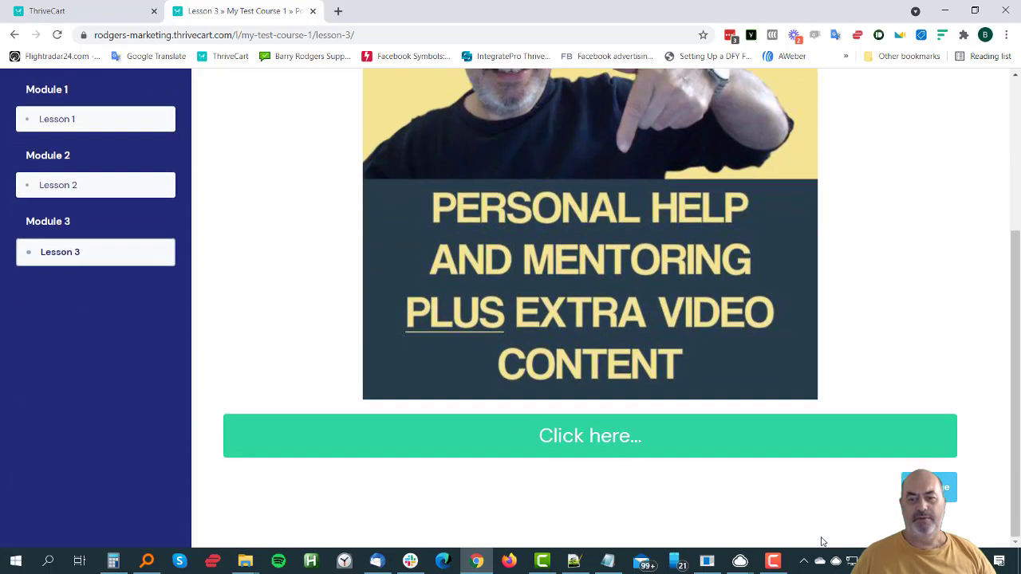
pyautogui.click(885, 484)
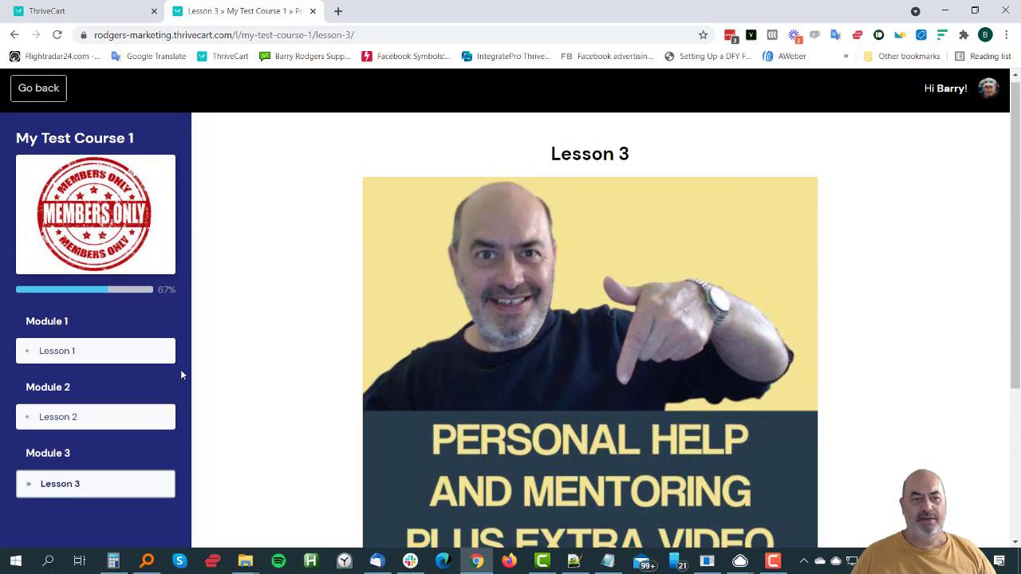
# Go back to Lesson 1 in the student view and look over its video and text.
pyautogui.click(75, 356)
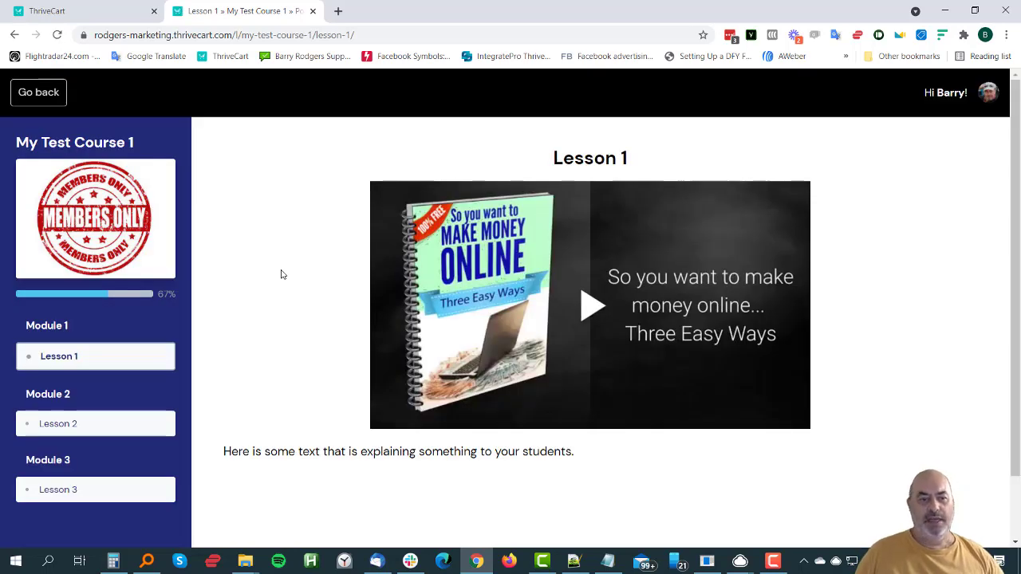
pyautogui.scroll(-1, 283, 276)
pyautogui.scroll(1, 387, 372)
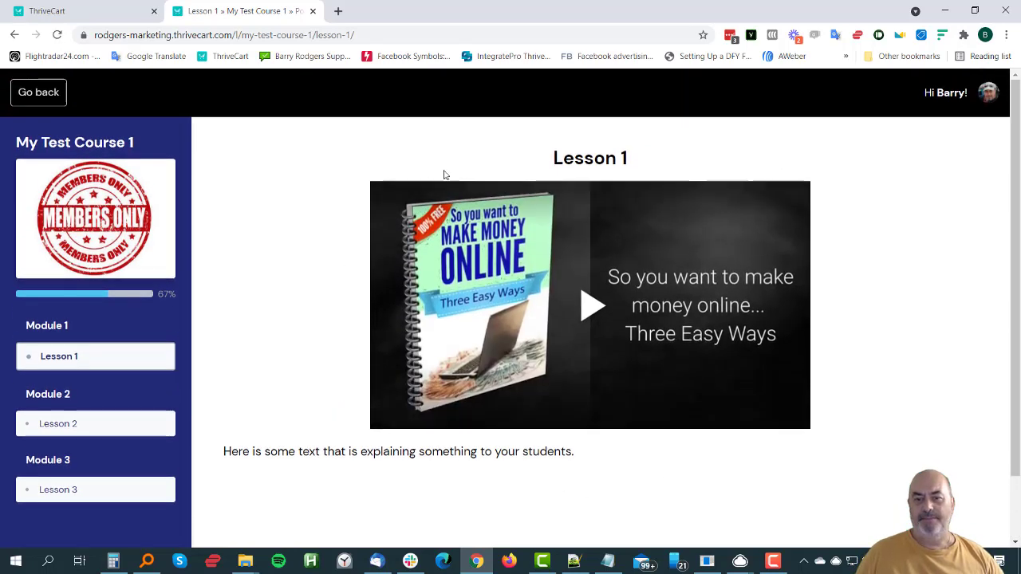